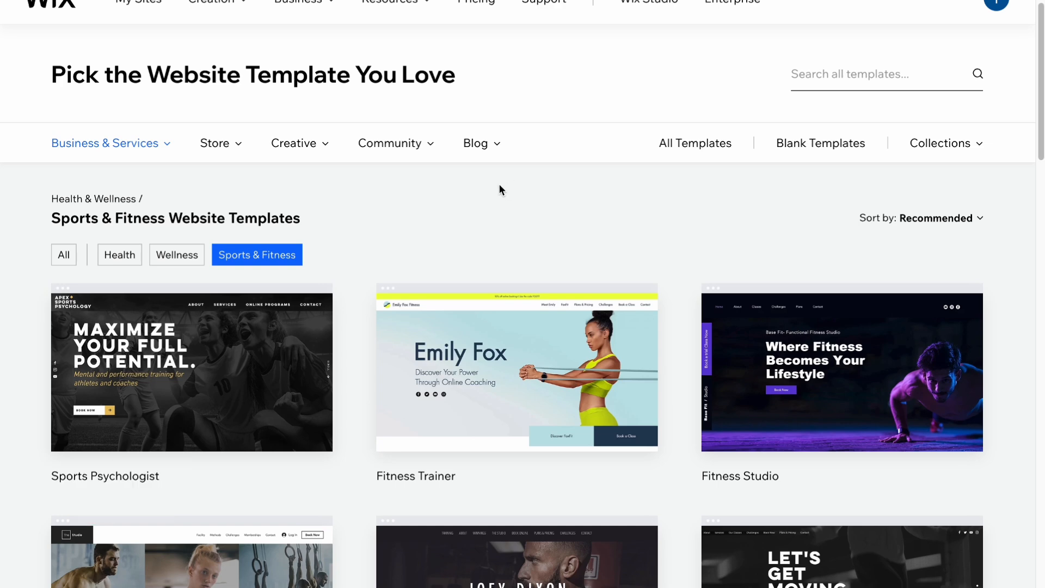
# - Show the Personal website templates from the Portfolio & CV group of the Creative category
pyautogui.scroll(1, 478, 242)
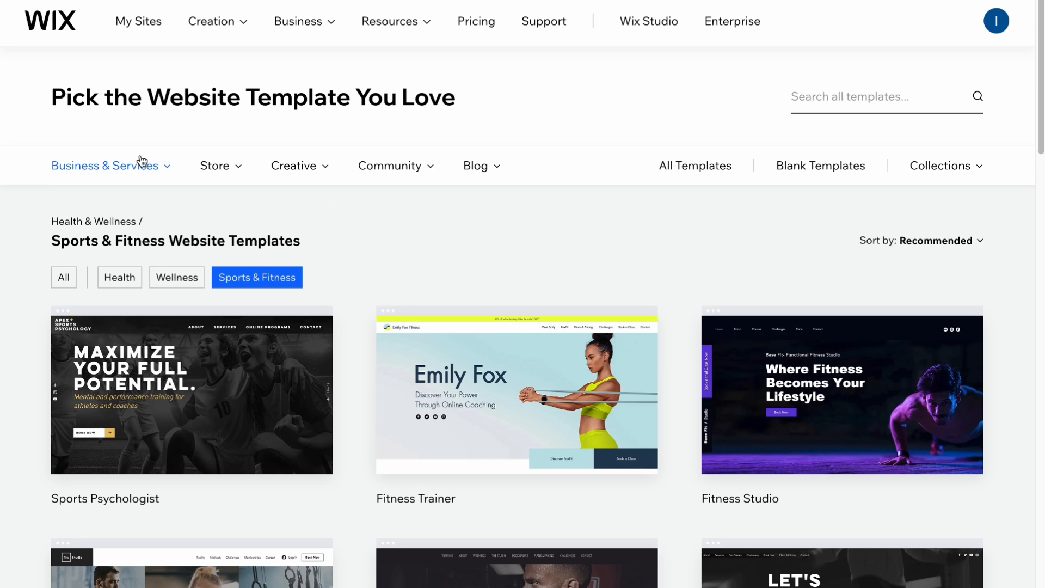
pyautogui.moveTo(139, 169)
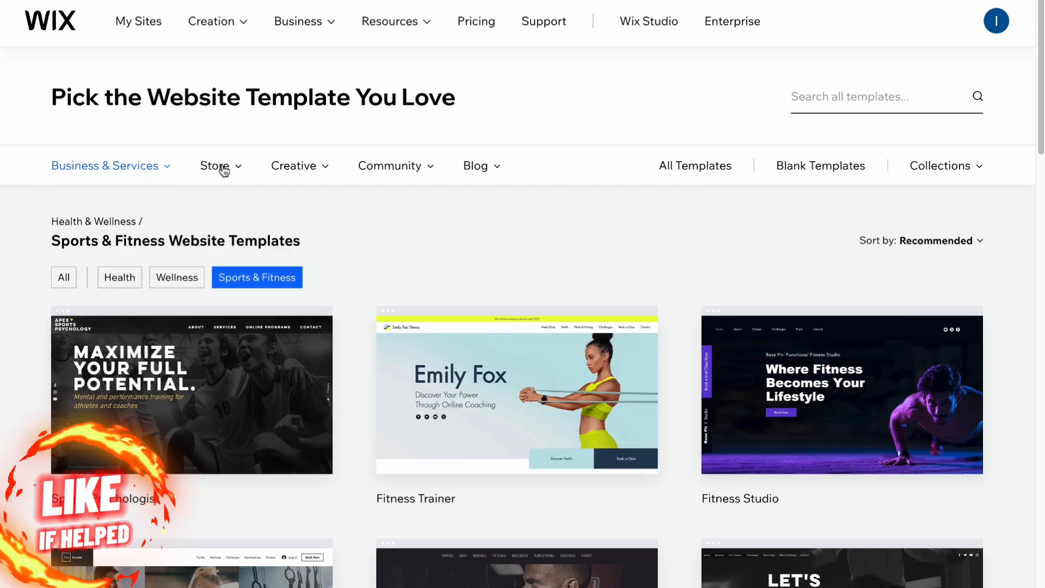
pyautogui.moveTo(225, 169)
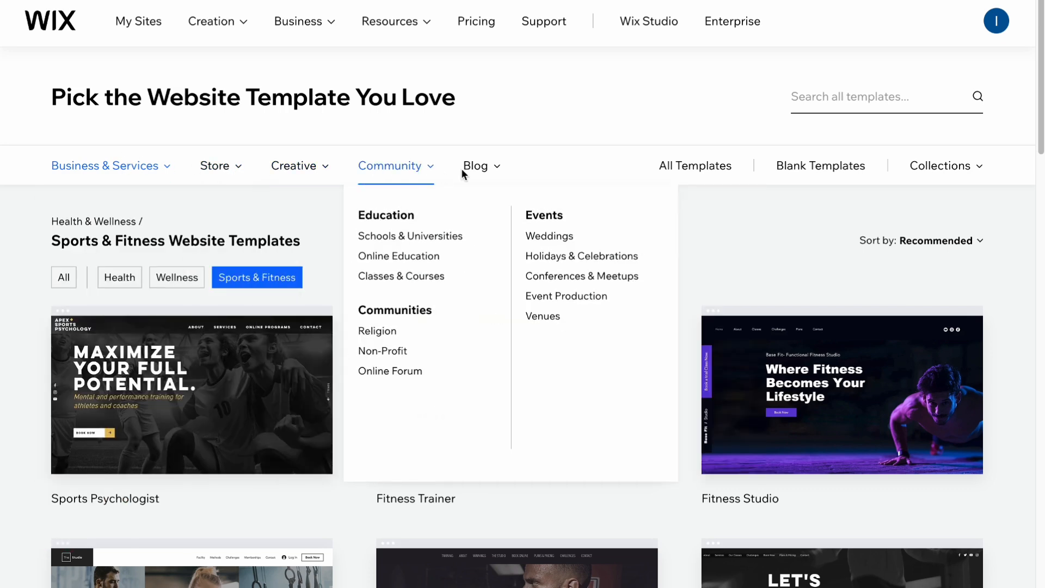
pyautogui.moveTo(481, 172)
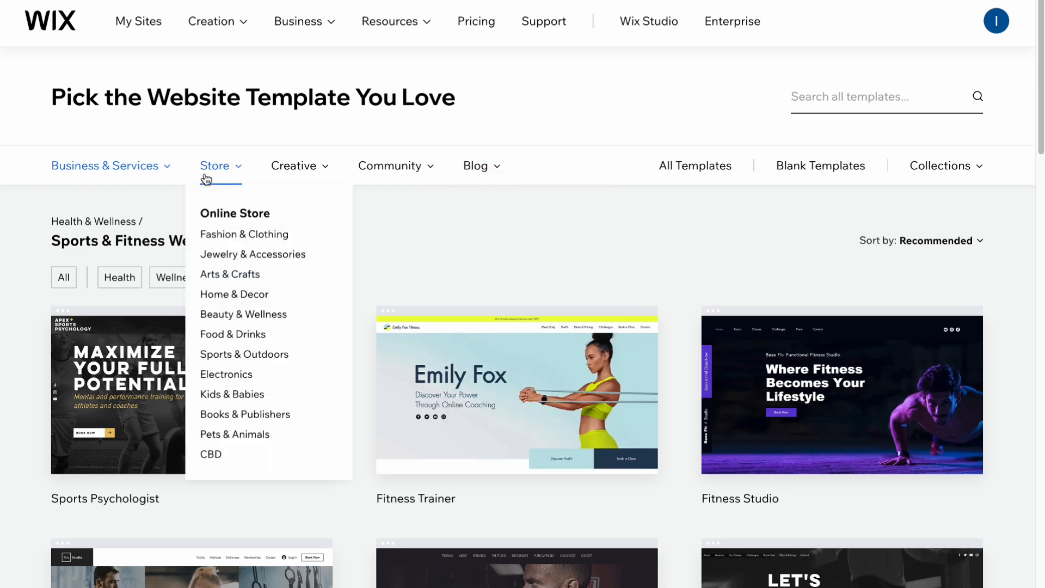
pyautogui.moveTo(373, 173)
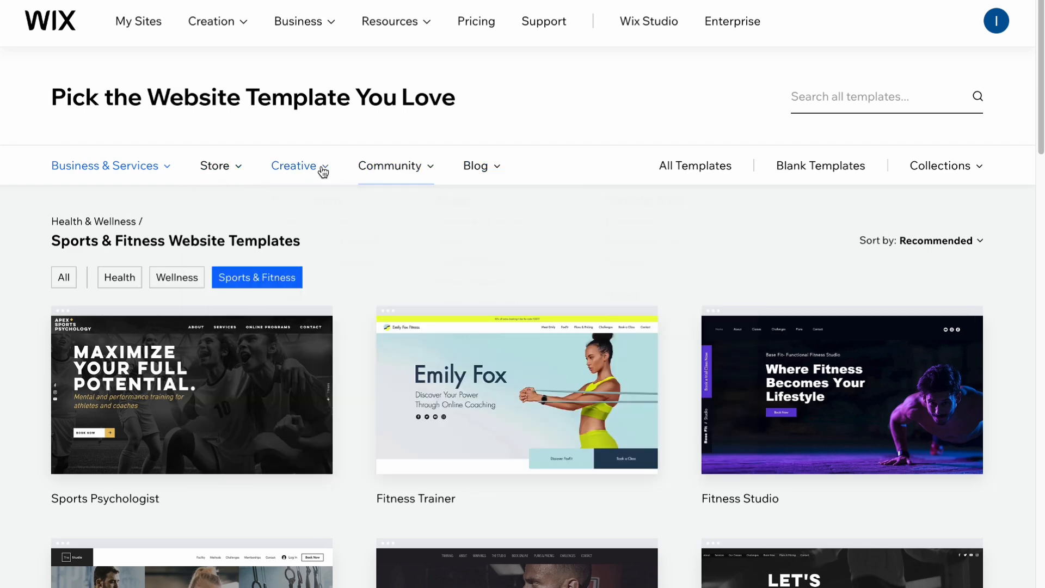
pyautogui.moveTo(310, 170)
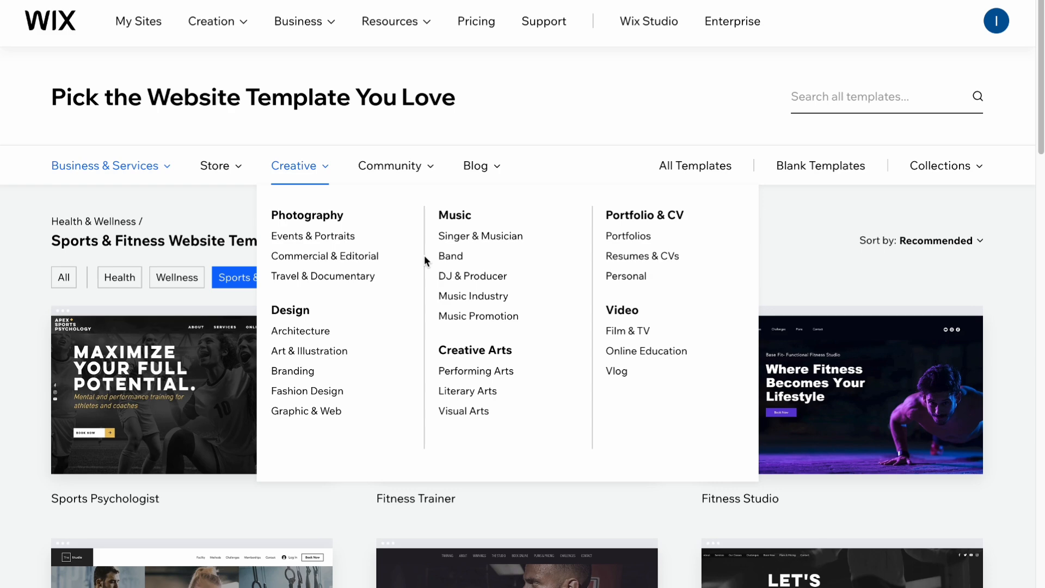
pyautogui.click(638, 280)
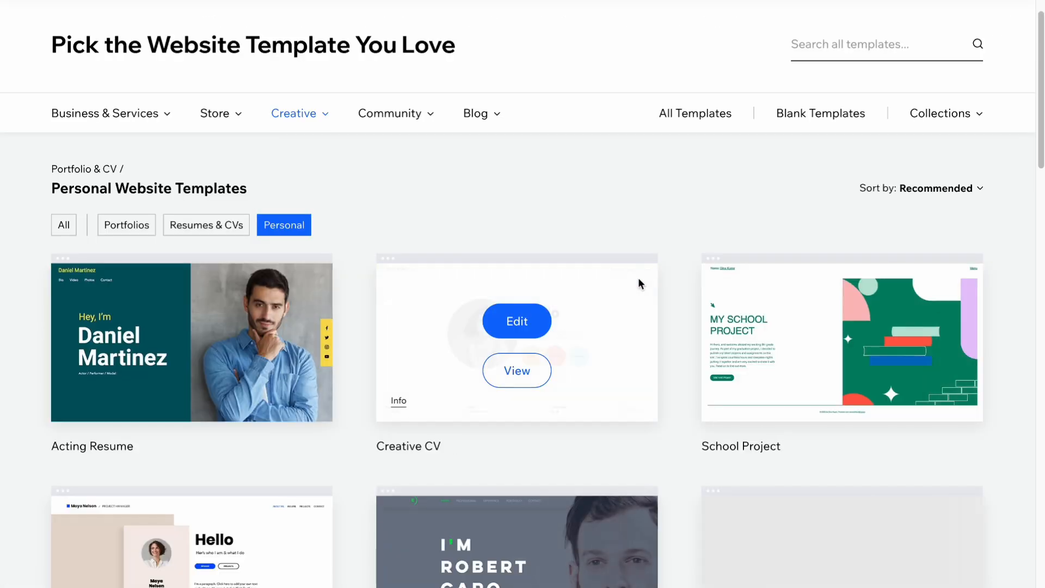
# - Preview the Acting Resume template and look through its full desktop layout
pyautogui.scroll(-1, 593, 227)
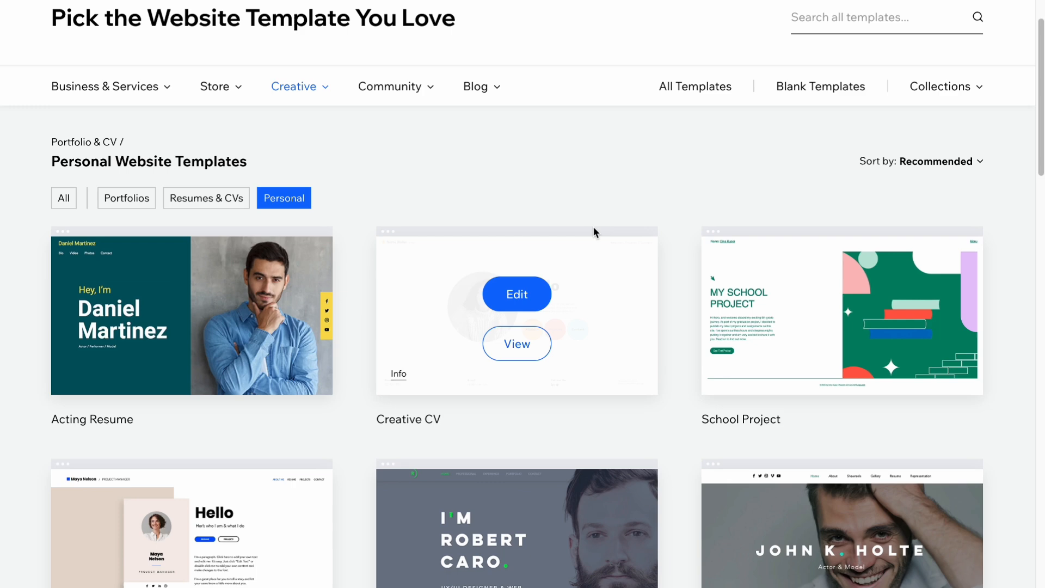
pyautogui.moveTo(158, 270)
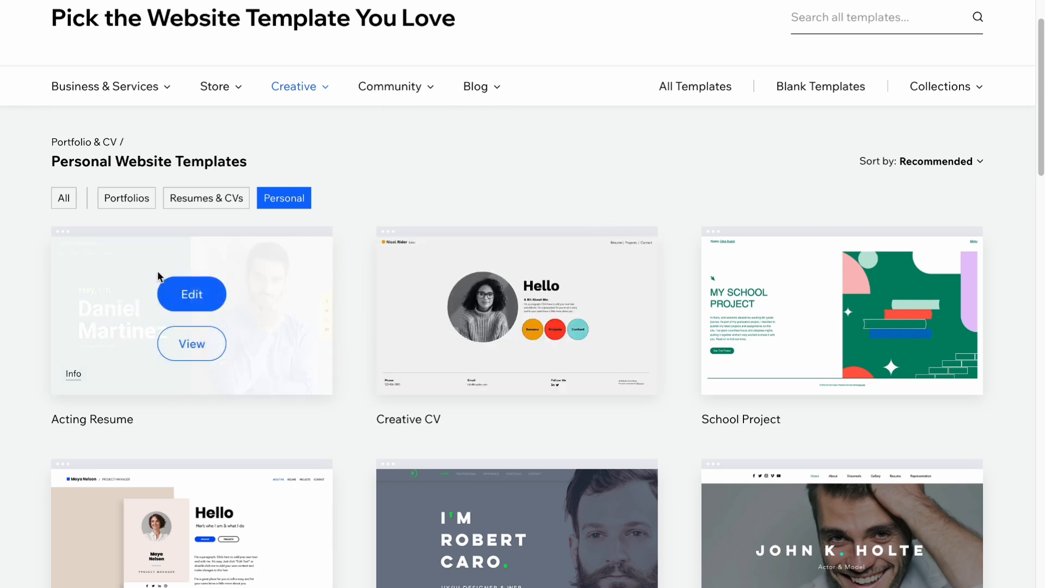
pyautogui.click(203, 354)
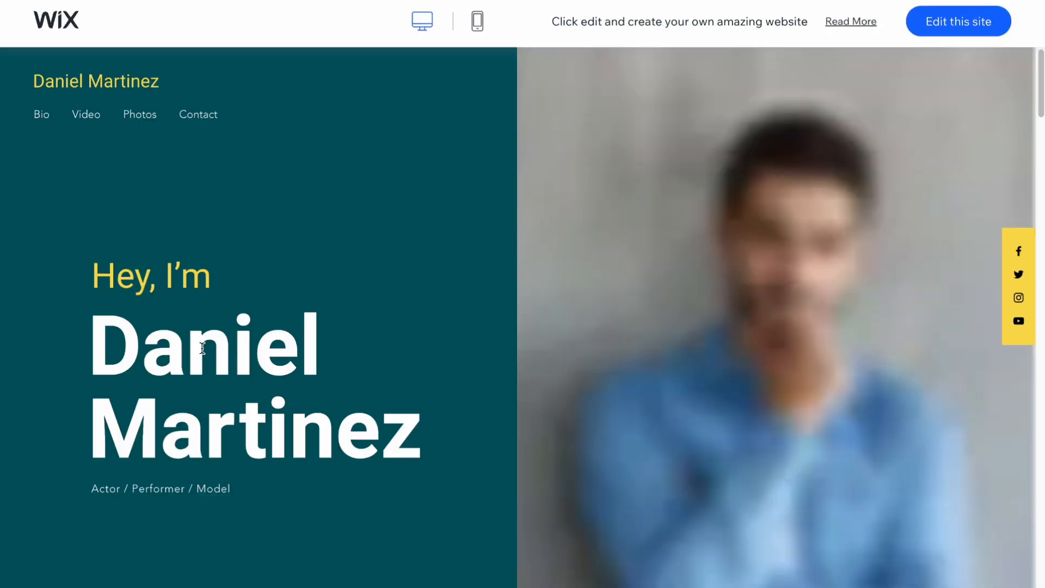
pyautogui.scroll(-20, 428, 334)
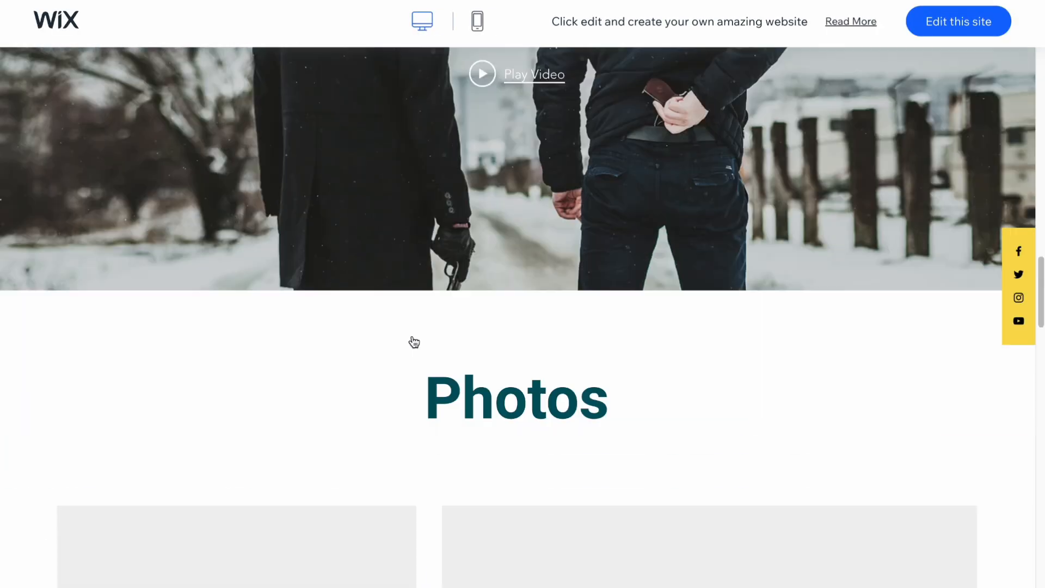
pyautogui.scroll(-10, 402, 323)
pyautogui.scroll(14, 400, 318)
pyautogui.scroll(15, 400, 318)
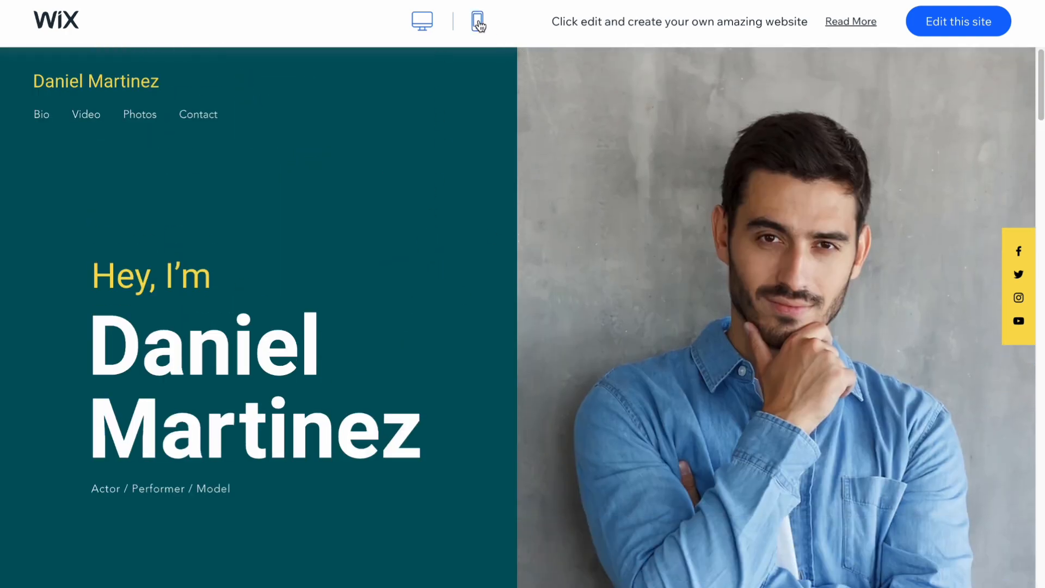
# - Switch the template preview to the mobile version and look through its full layout
pyautogui.click(478, 23)
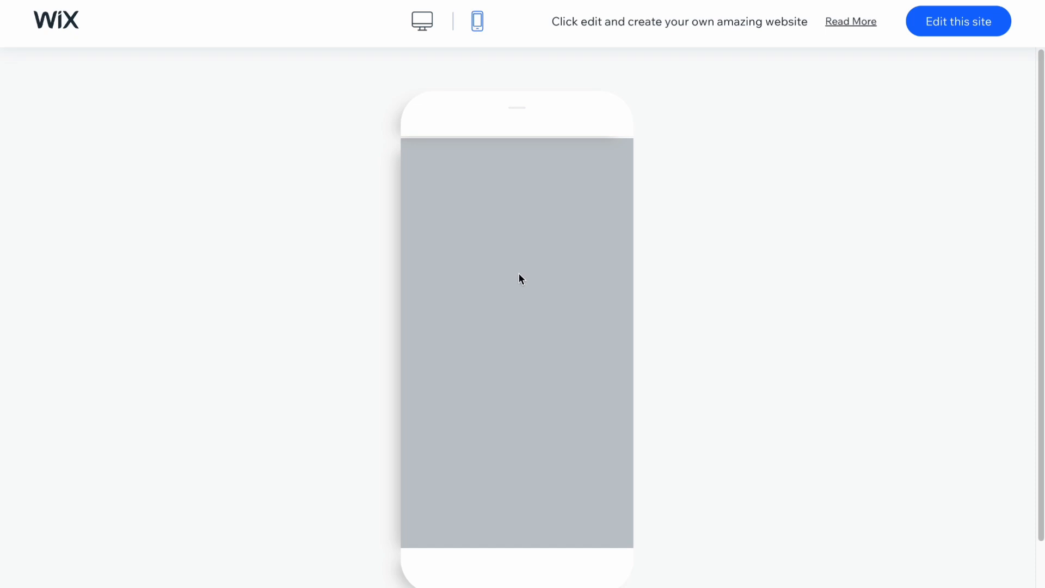
pyautogui.scroll(-15, 576, 364)
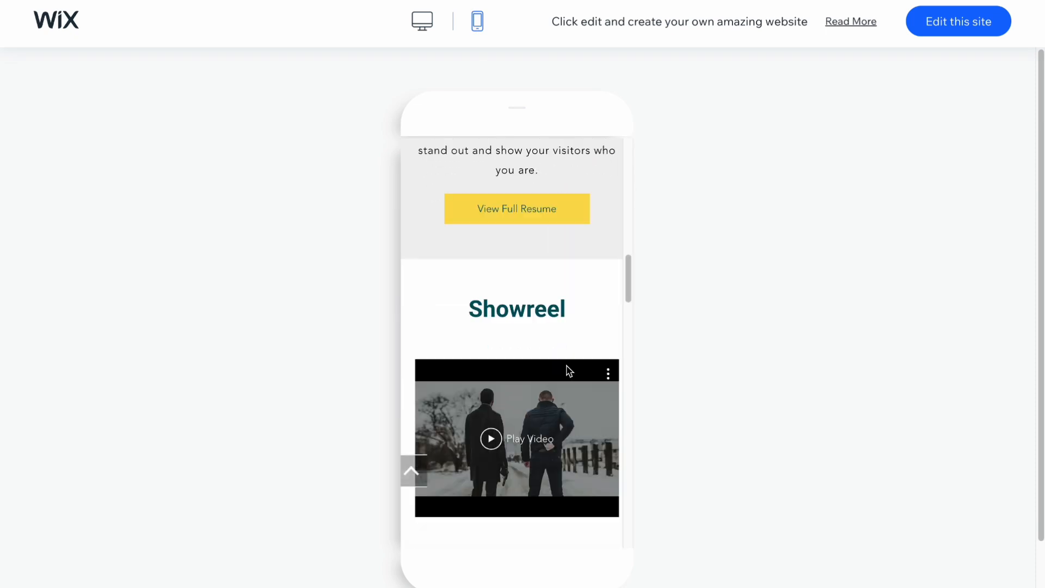
pyautogui.scroll(-20, 566, 367)
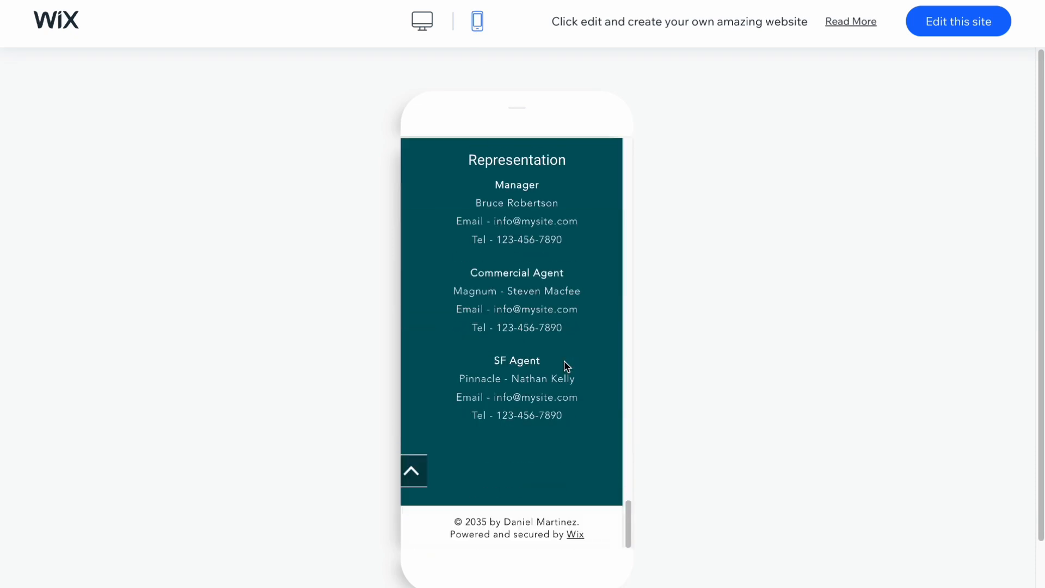
# - Open the Acting Resume template for editing and look over the sections of its Home page
pyautogui.click(958, 24)
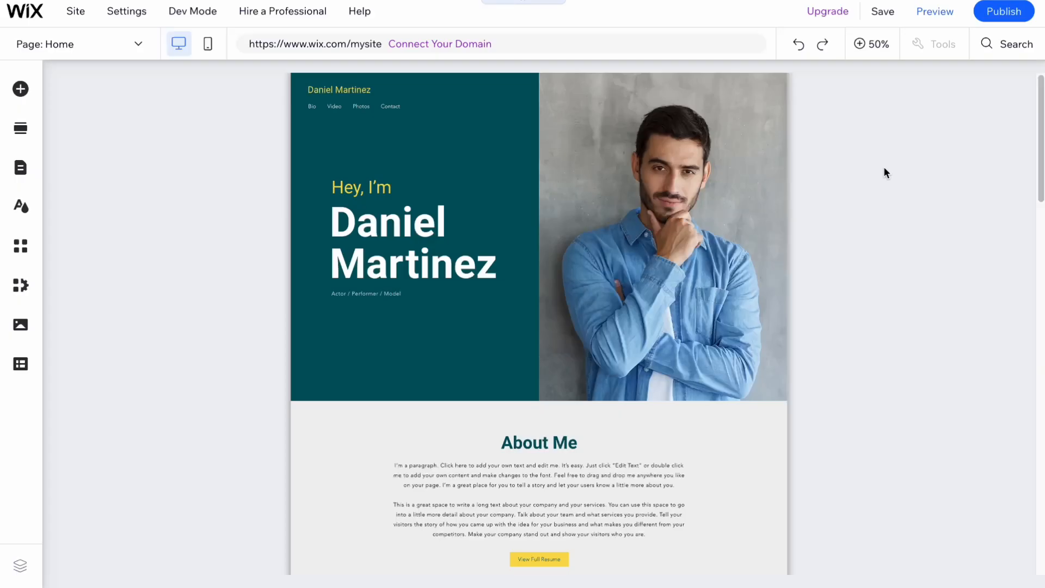
pyautogui.scroll(-3, 866, 171)
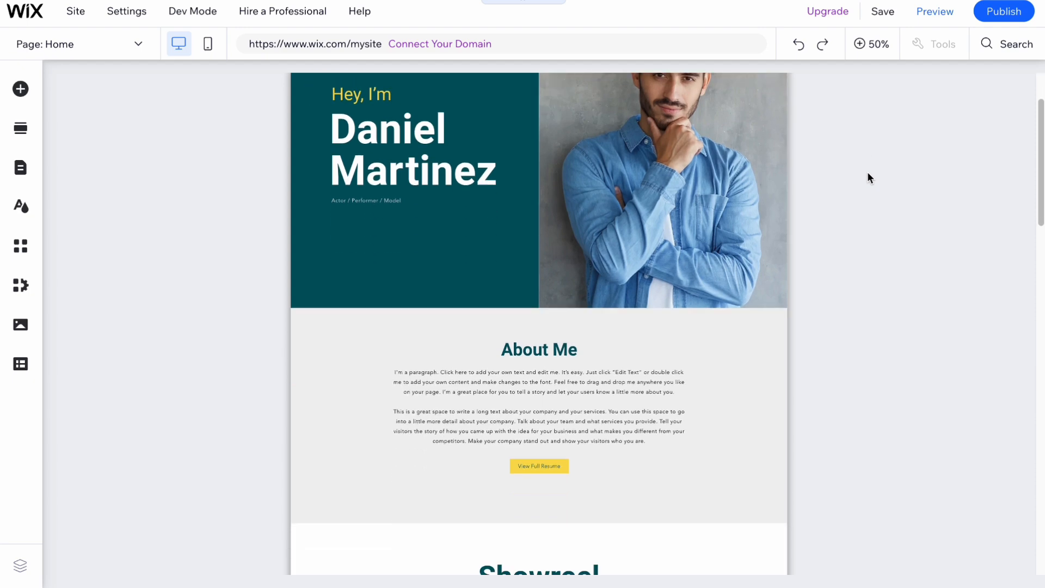
pyautogui.scroll(-5, 819, 302)
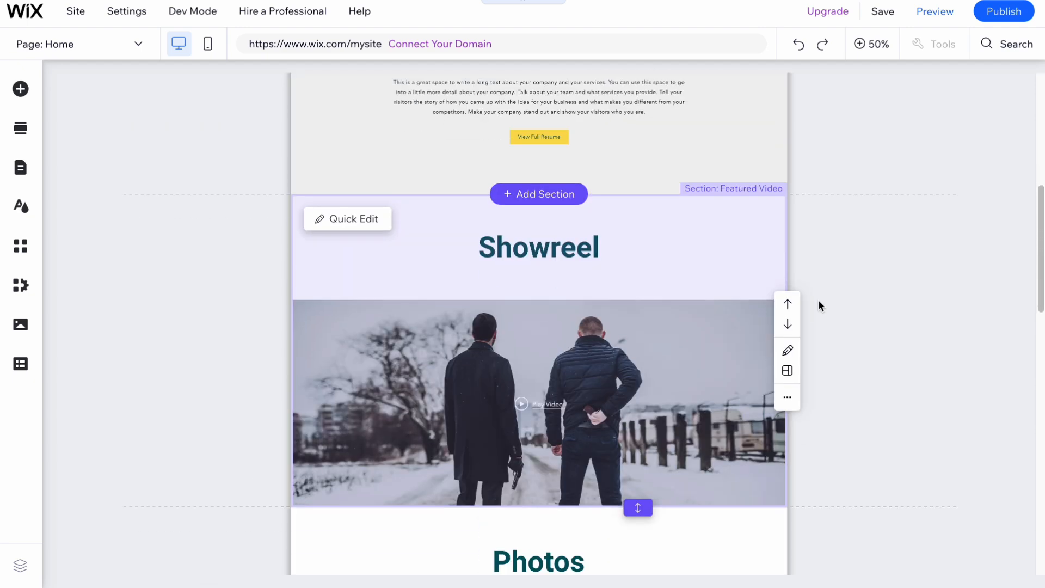
pyautogui.scroll(-1, 818, 300)
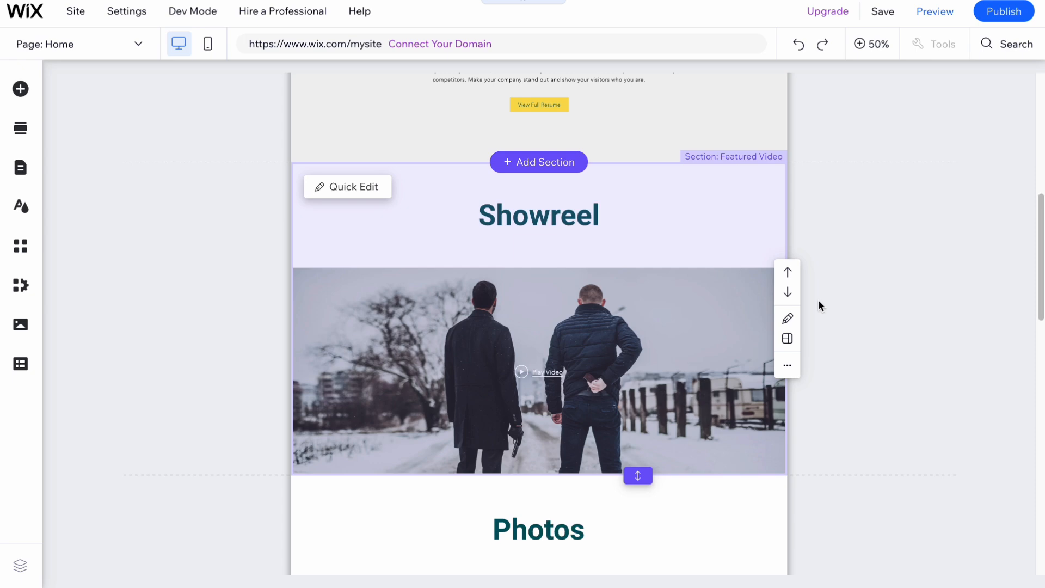
pyautogui.scroll(8, 816, 288)
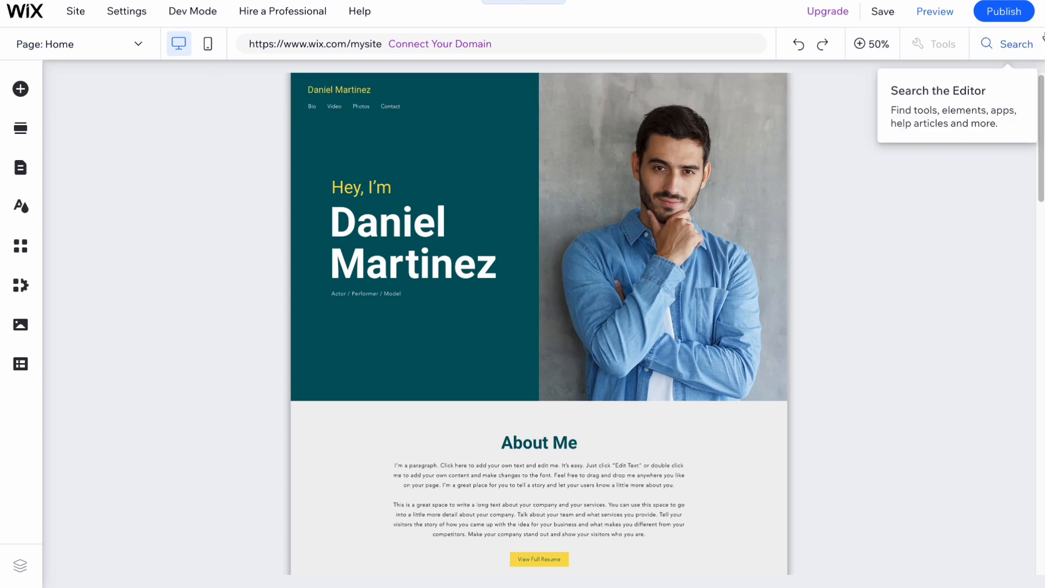
# - View the list of site pages and lightboxes, and close it without switching pages
pyautogui.click(131, 42)
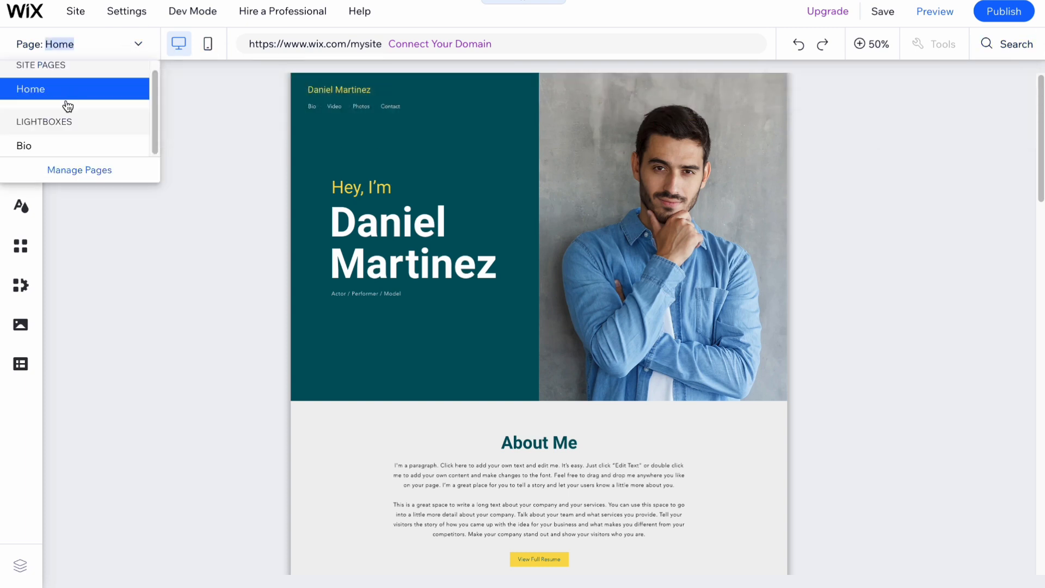
pyautogui.scroll(-1, 50, 119)
pyautogui.click(168, 162)
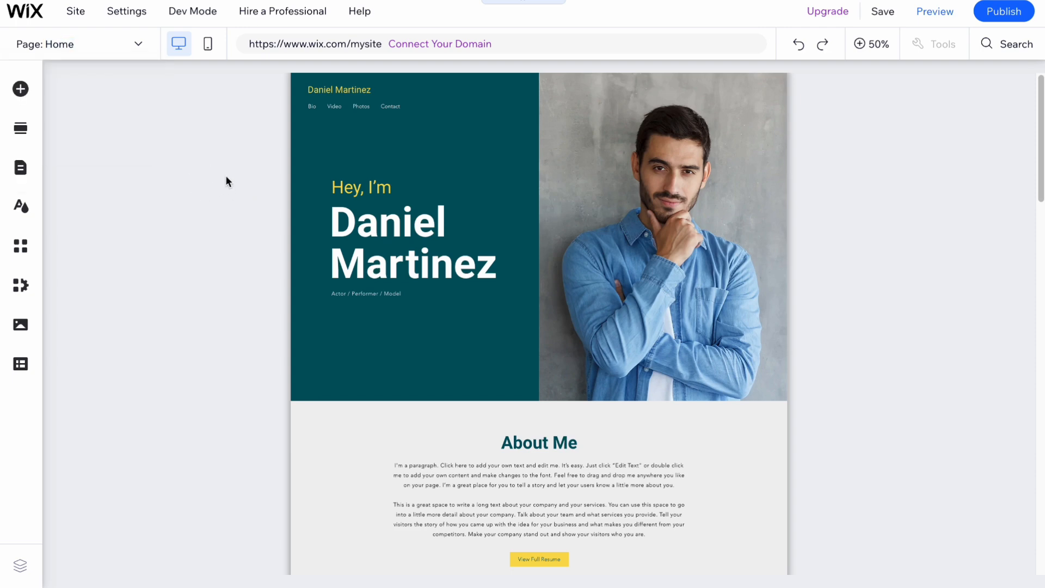
# - Check the Home page in the mobile editor and return to its desktop version
pyautogui.click(208, 50)
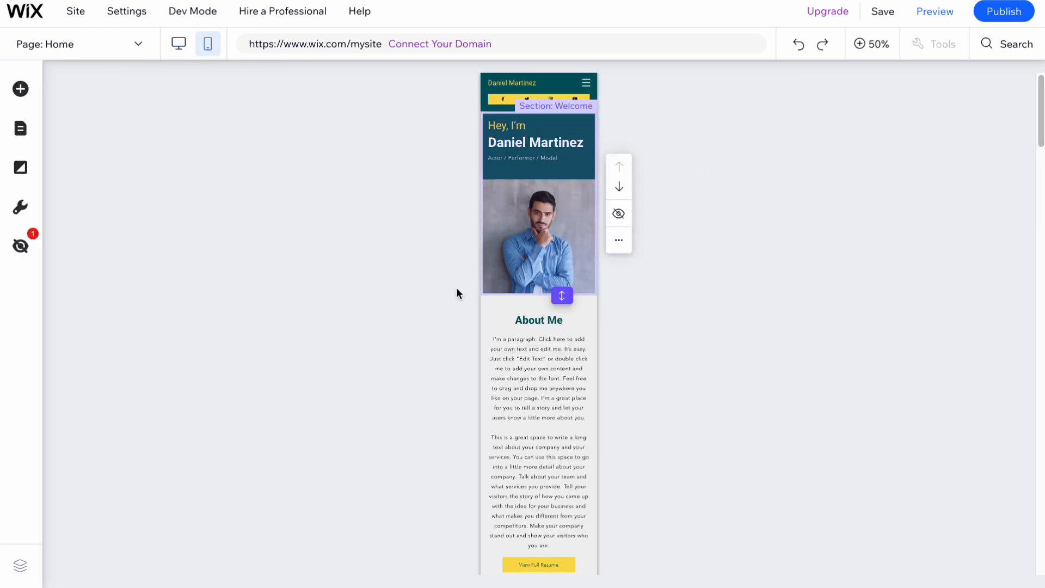
pyautogui.scroll(-3, 449, 243)
pyautogui.click(176, 49)
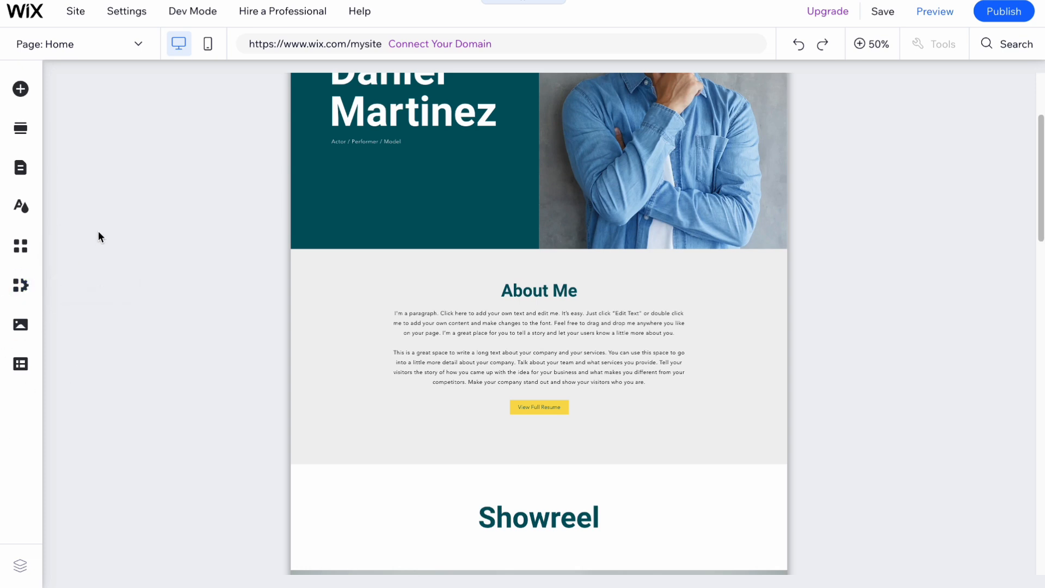
pyautogui.scroll(3, 181, 236)
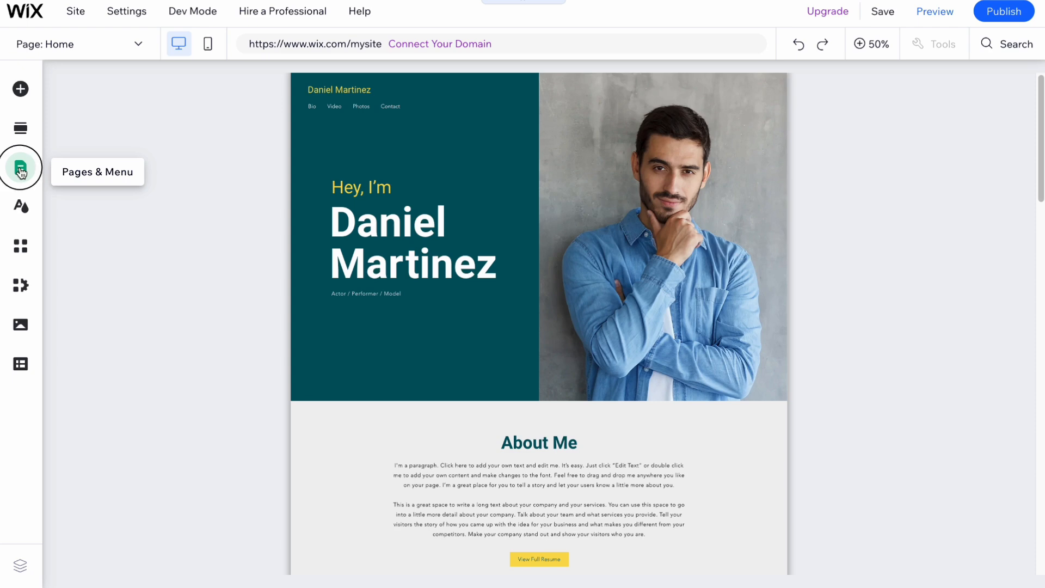
# - Delete the Video, Photos and Contact items from the site menu
pyautogui.click(20, 171)
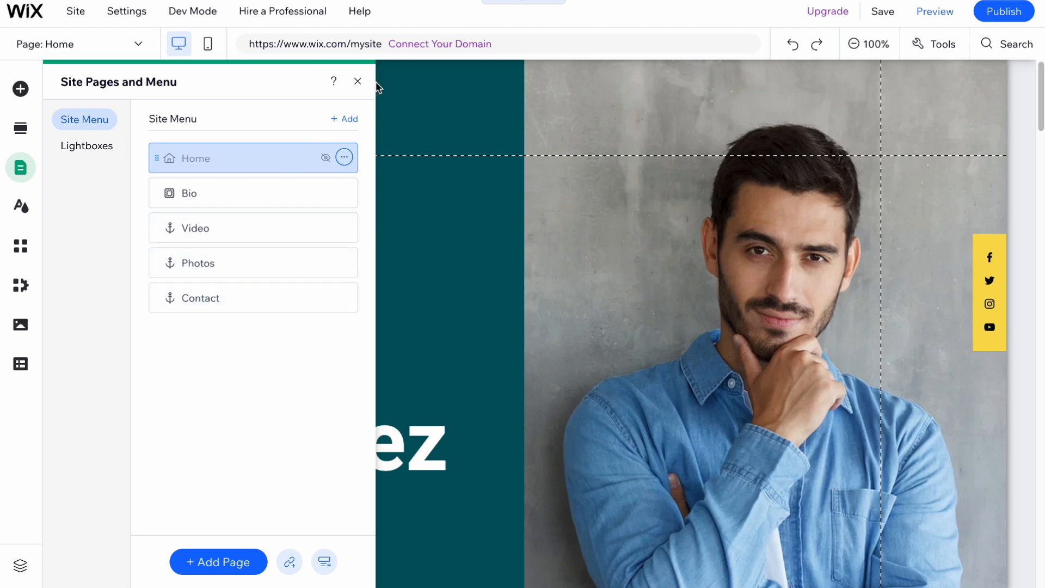
pyautogui.scroll(-5, 610, 253)
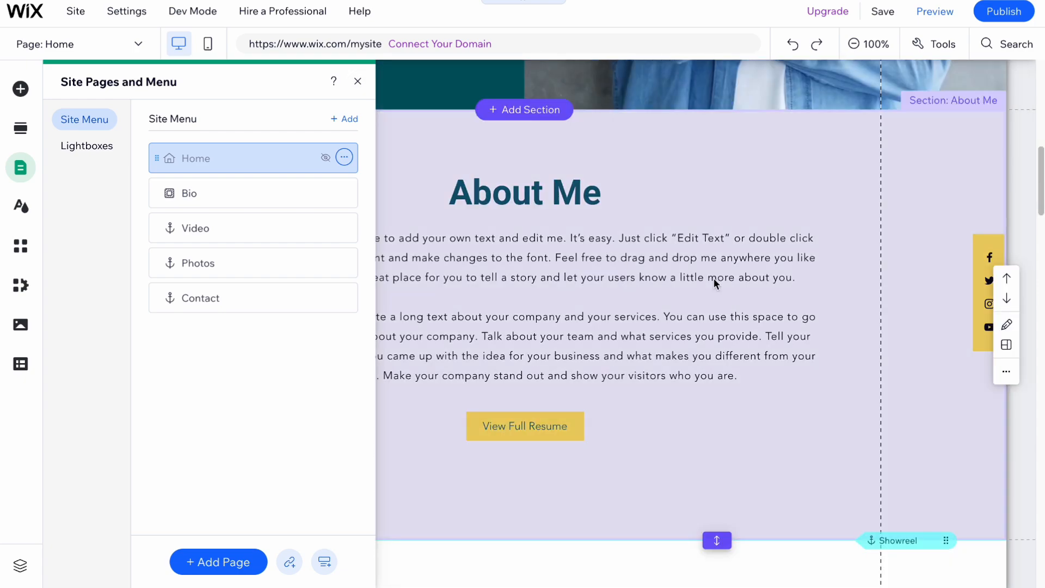
pyautogui.scroll(-15, 713, 279)
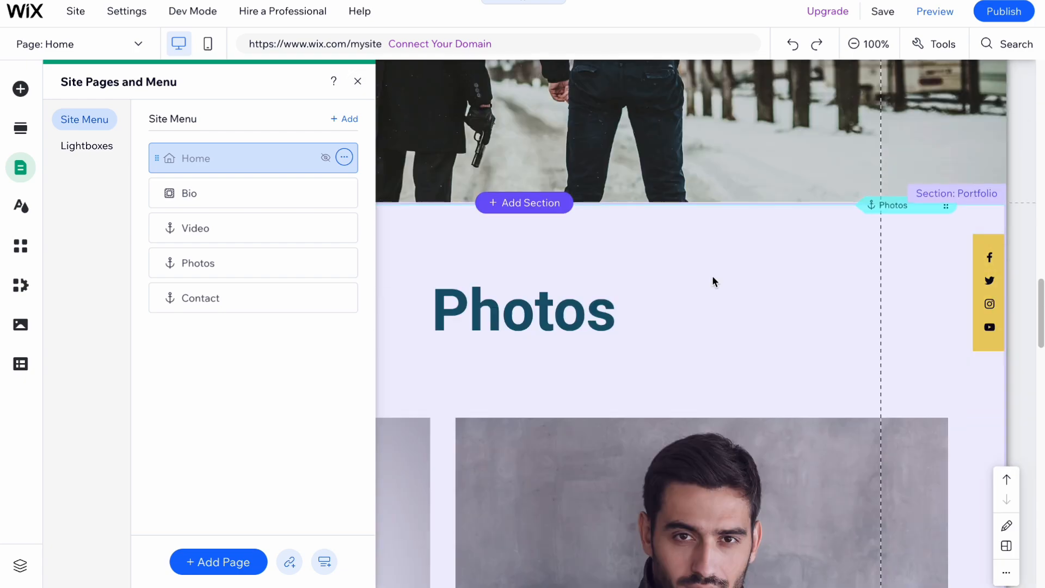
pyautogui.scroll(-5, 713, 278)
pyautogui.click(343, 226)
pyautogui.click(413, 336)
pyautogui.click(345, 228)
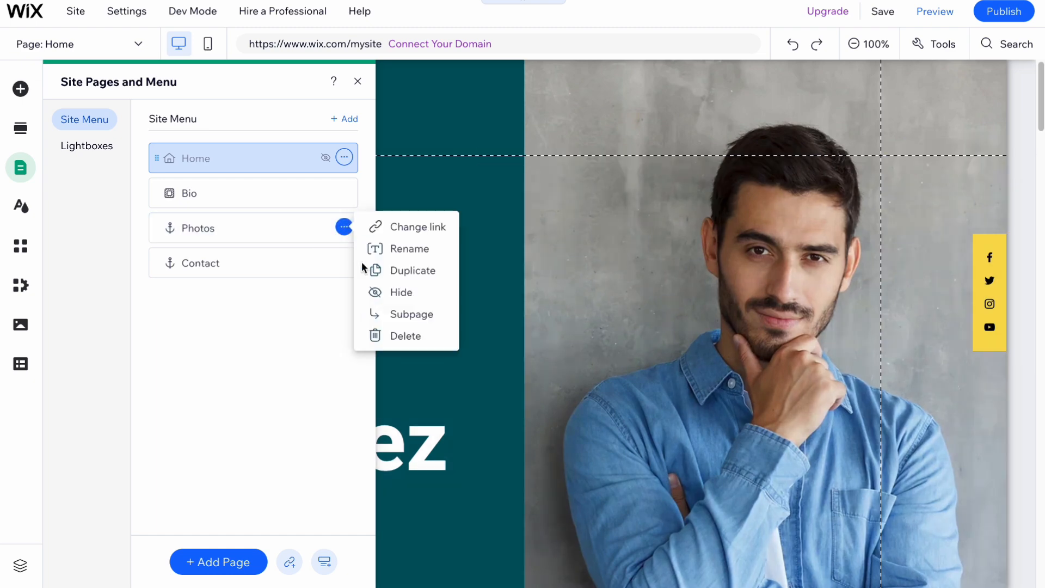
pyautogui.click(392, 335)
pyautogui.click(344, 229)
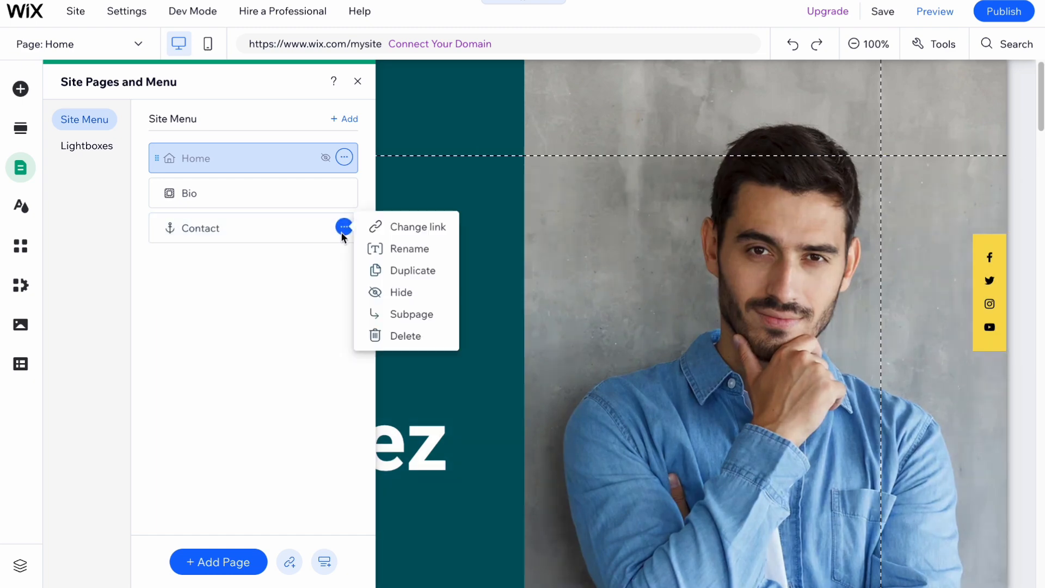
pyautogui.click(400, 335)
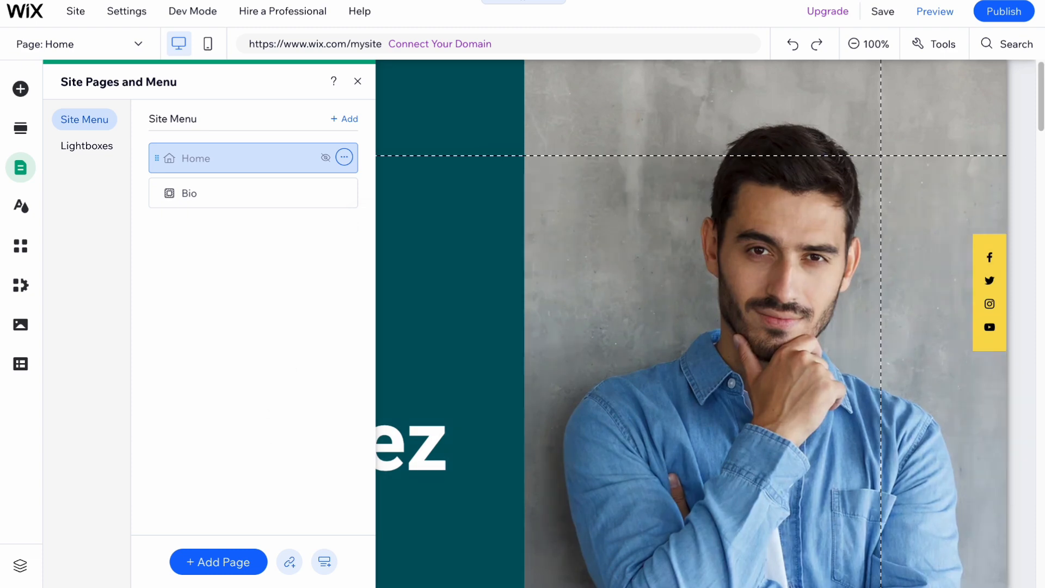
# - Browse the page templates for Services, Projects, Contact, General and Landing Page without adding a page, and close the site pages list
pyautogui.click(226, 562)
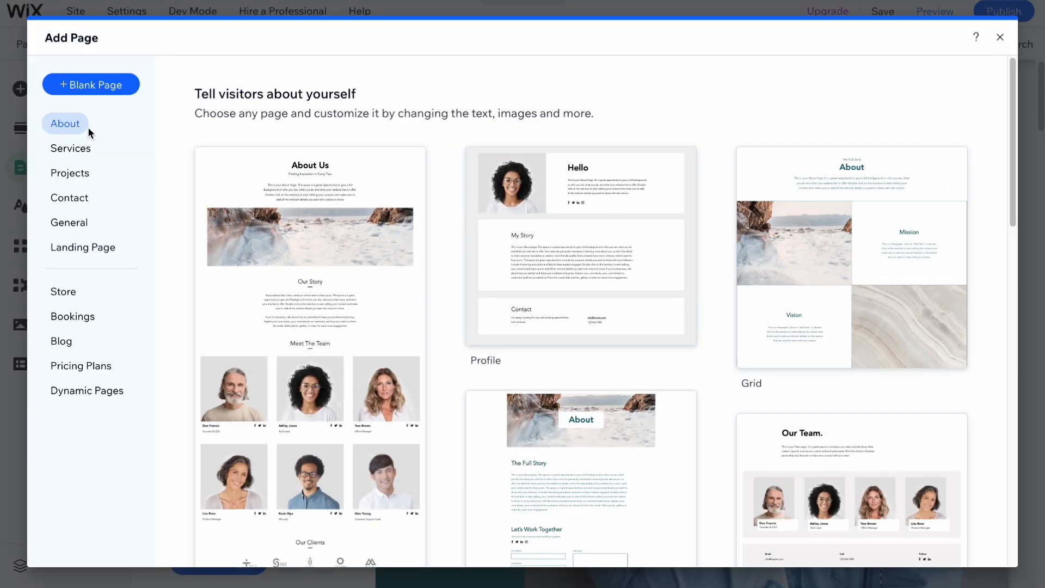
pyautogui.click(69, 155)
pyautogui.click(67, 175)
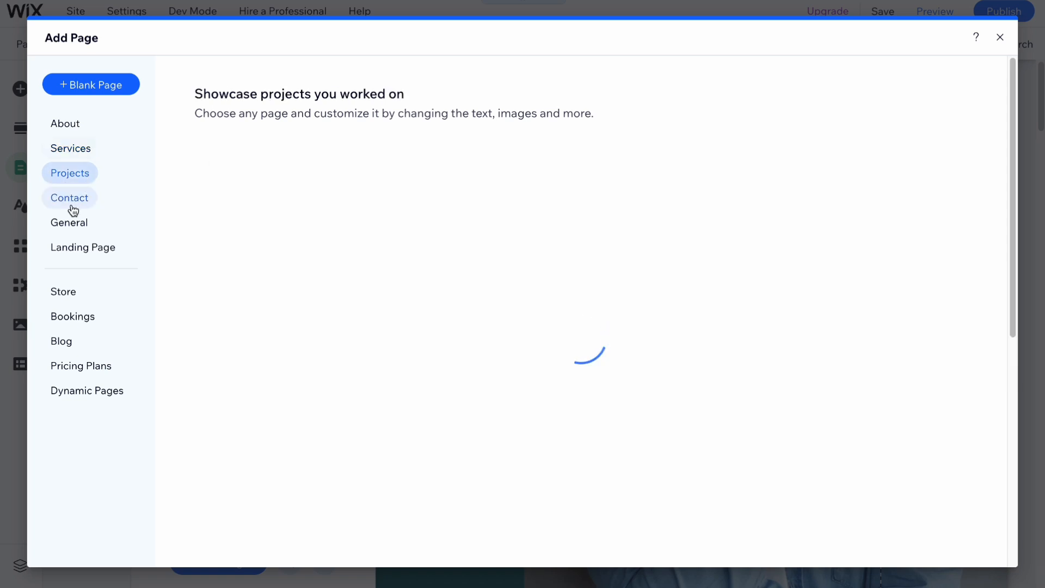
pyautogui.click(71, 200)
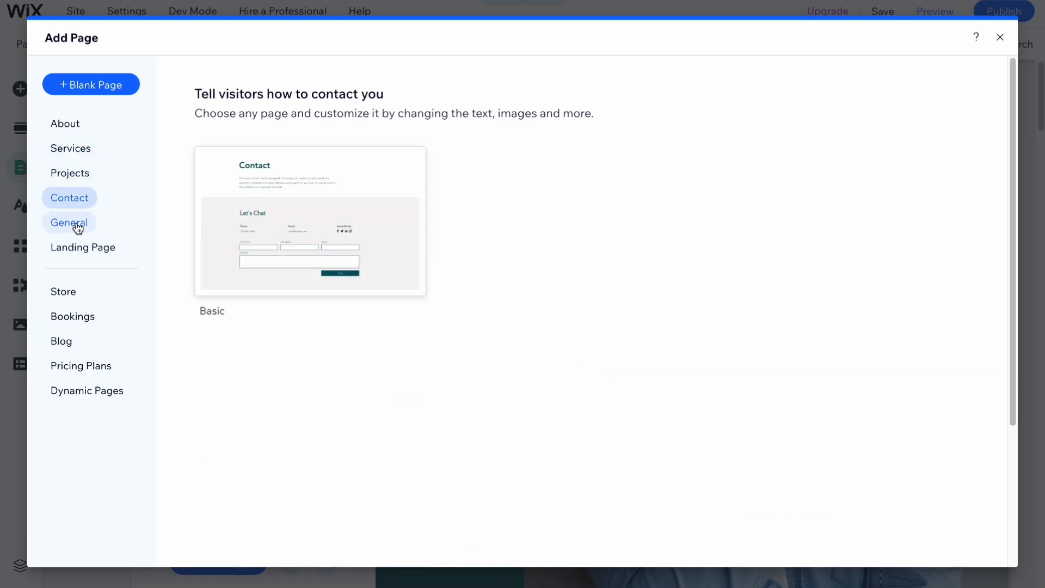
pyautogui.click(78, 228)
pyautogui.click(81, 246)
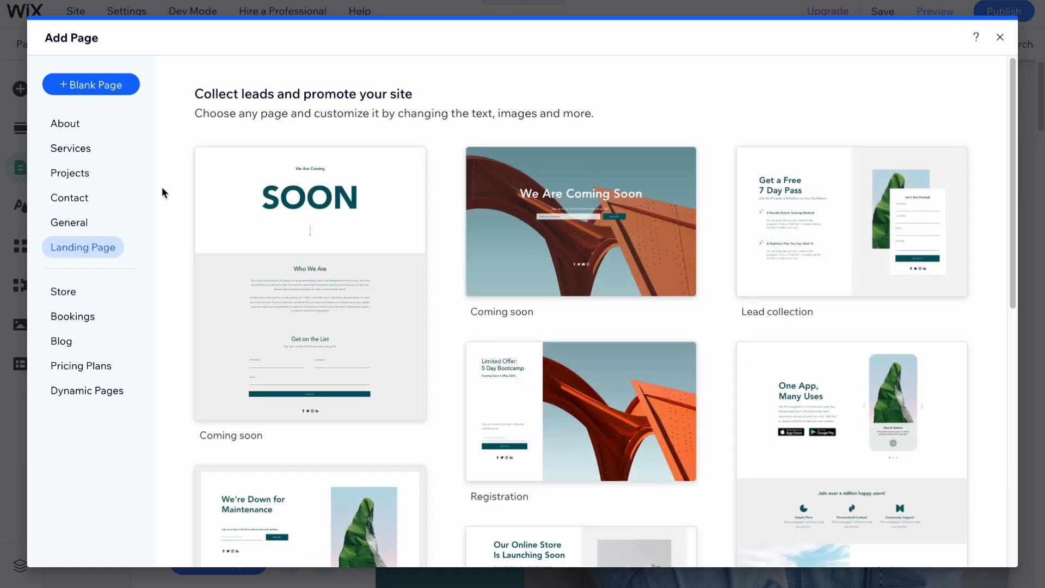
pyautogui.click(1000, 37)
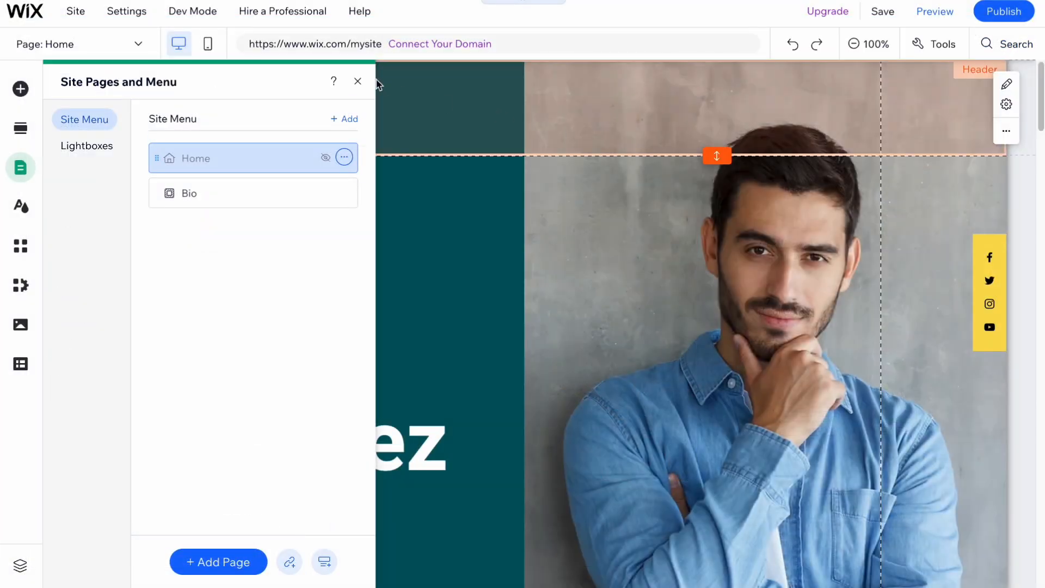
pyautogui.click(357, 82)
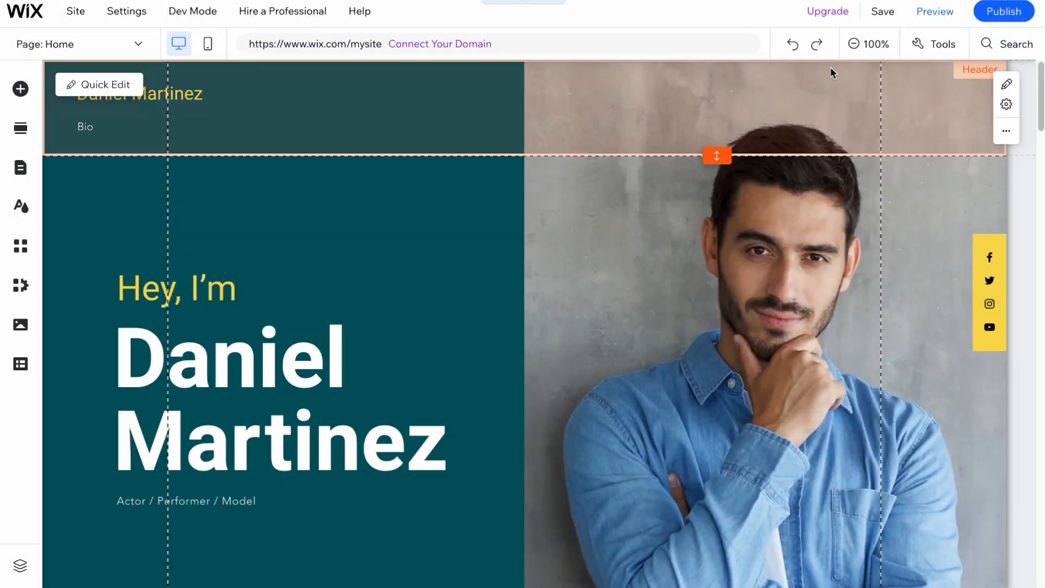
# - Try several featured color themes on the site and apply the one with white, dark, crimson, pale pink and two blue tones
pyautogui.click(855, 44)
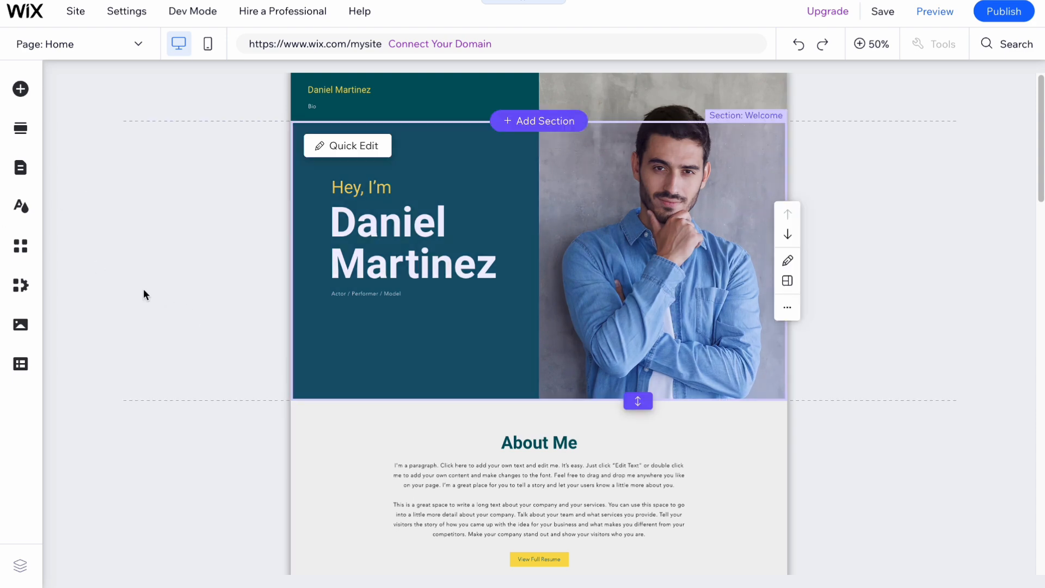
pyautogui.click(21, 206)
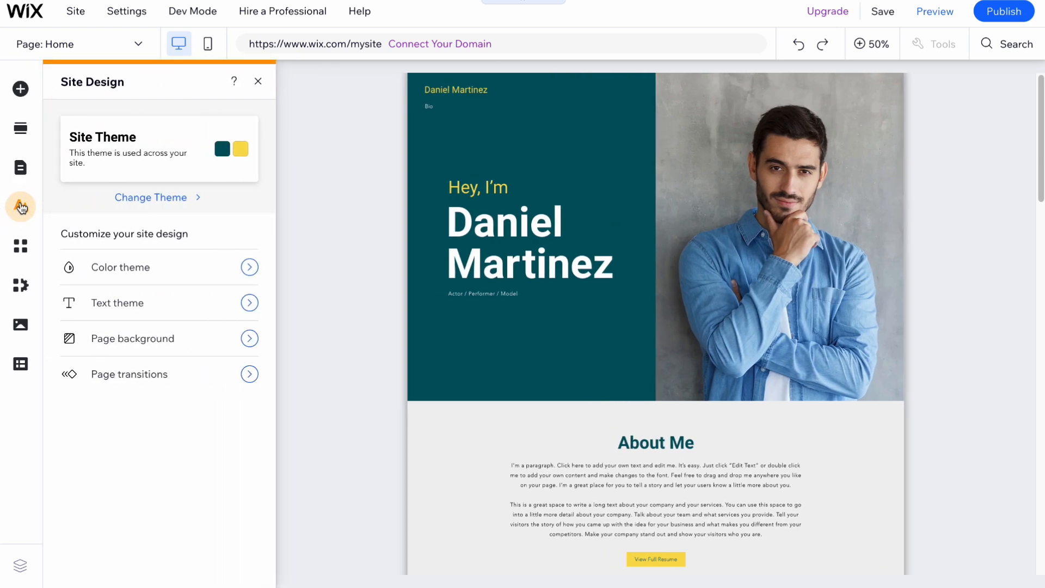
pyautogui.click(150, 270)
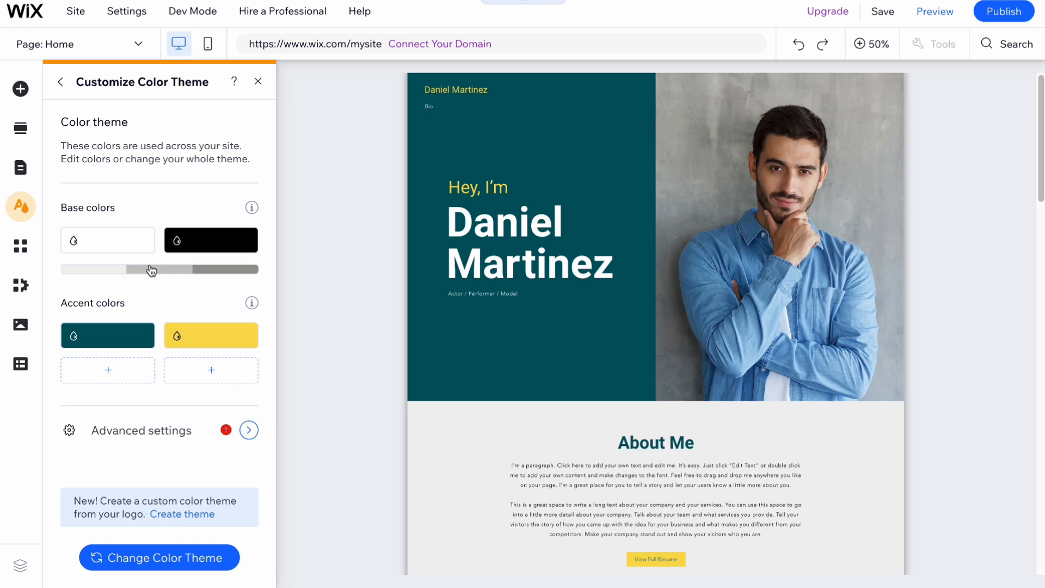
pyautogui.click(178, 557)
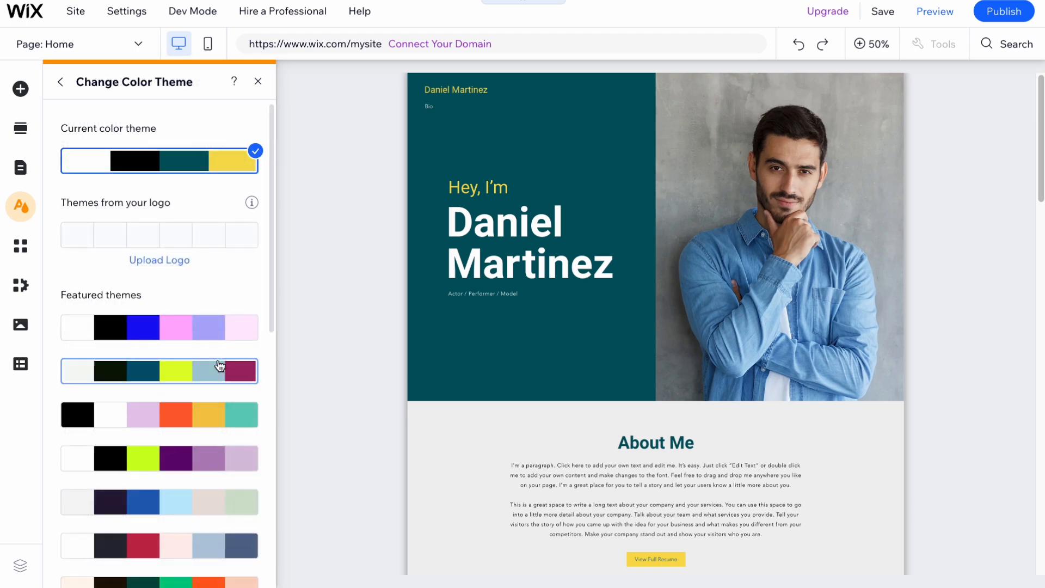
pyautogui.click(179, 333)
pyautogui.click(151, 370)
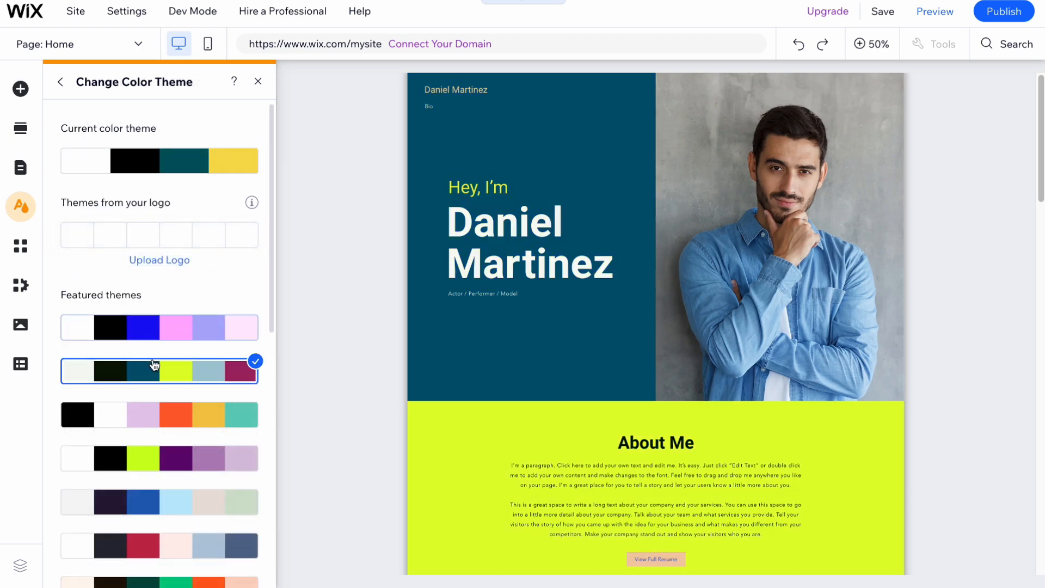
pyautogui.click(187, 460)
pyautogui.scroll(-1, 188, 462)
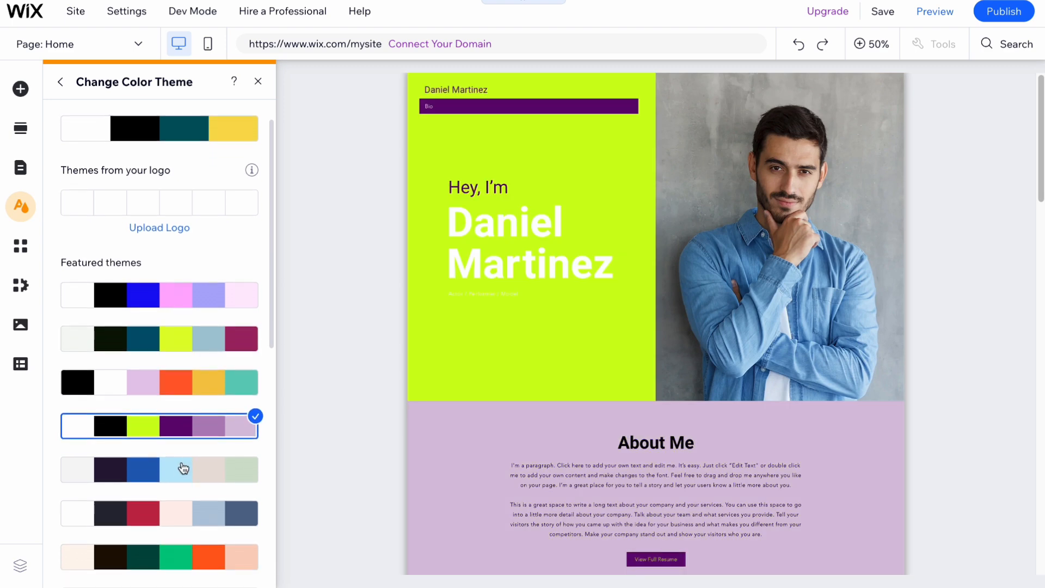
pyautogui.click(182, 466)
pyautogui.click(180, 515)
pyautogui.scroll(-2, 173, 518)
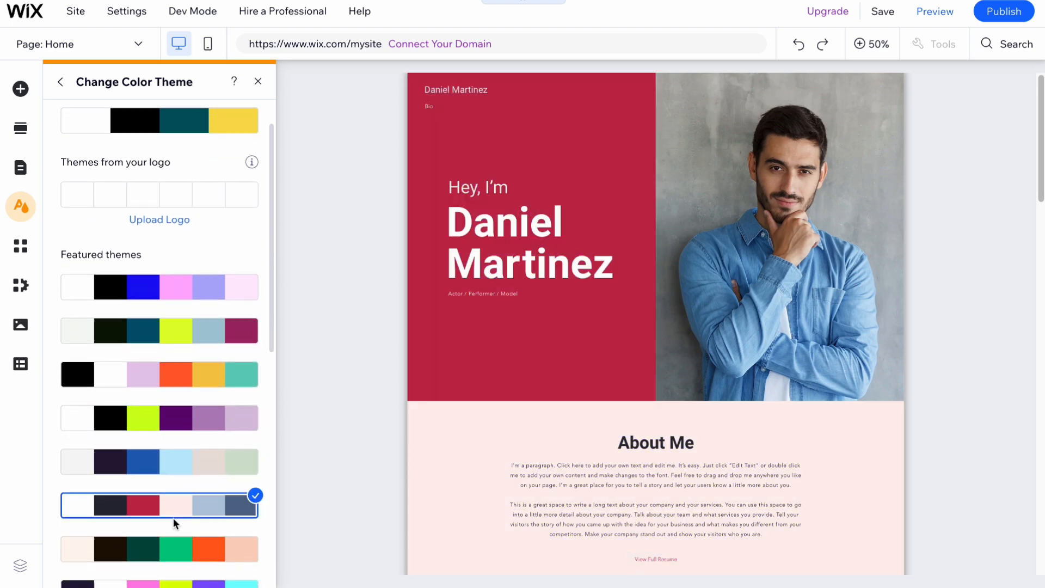
pyautogui.scroll(3, 174, 272)
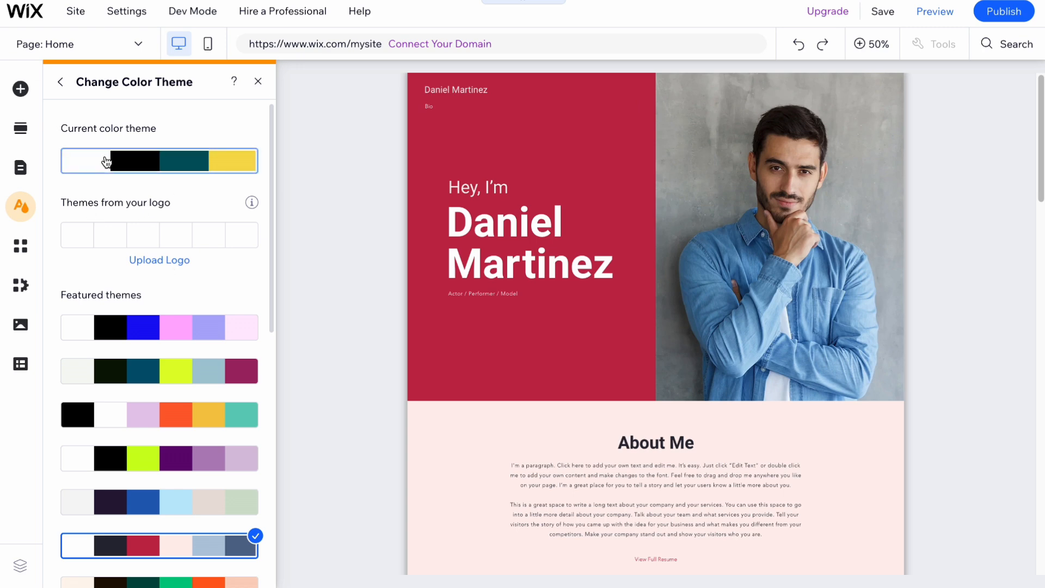
pyautogui.click(57, 85)
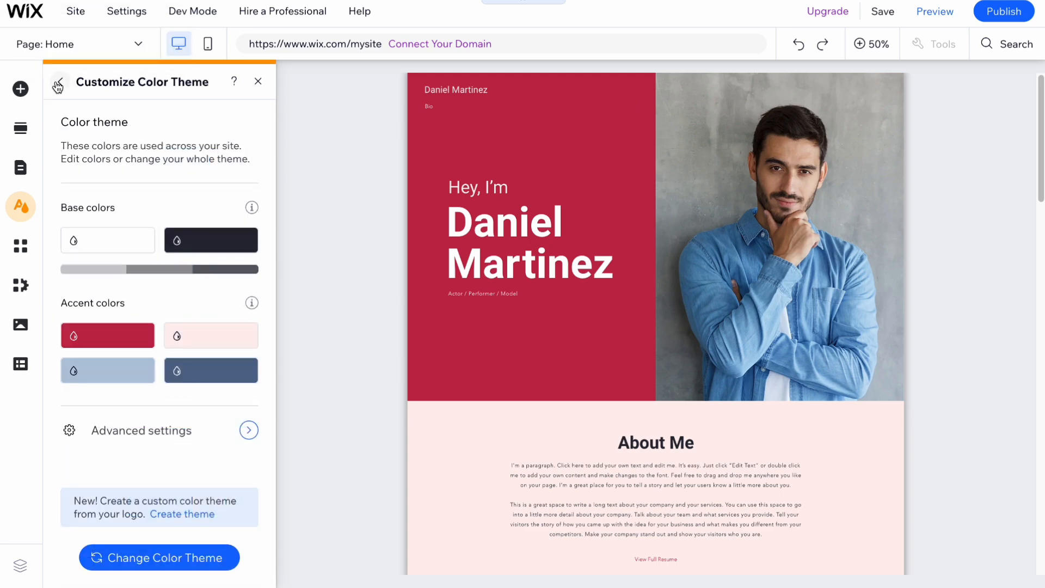
pyautogui.click(56, 83)
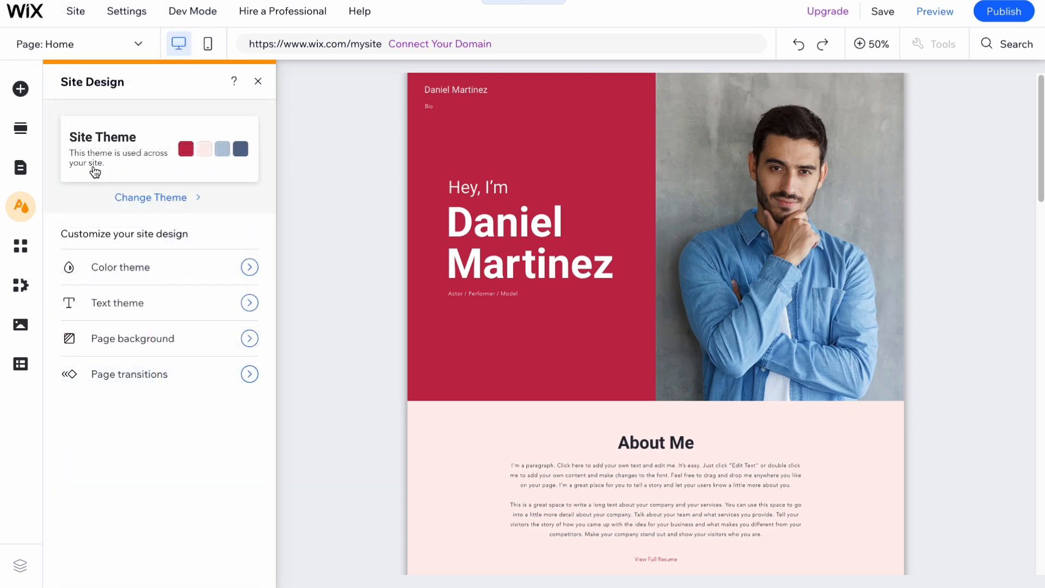
# - Change the site's text theme to the featured Avenir theme for headings and paragraphs
pyautogui.click(125, 308)
pyautogui.scroll(-2, 171, 411)
pyautogui.scroll(-2, 171, 412)
pyautogui.click(140, 565)
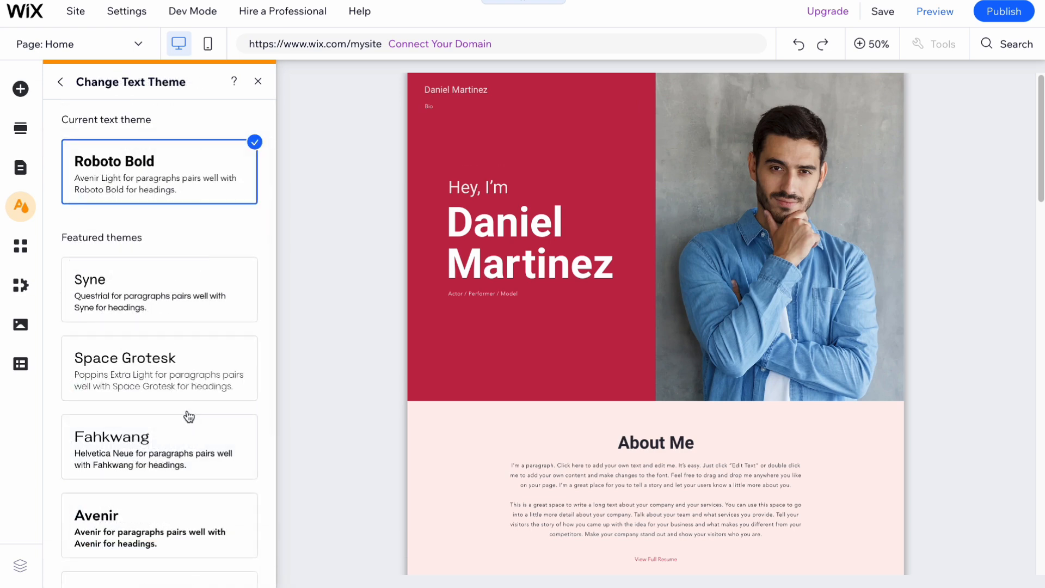
pyautogui.click(136, 537)
pyautogui.click(133, 471)
pyautogui.click(140, 522)
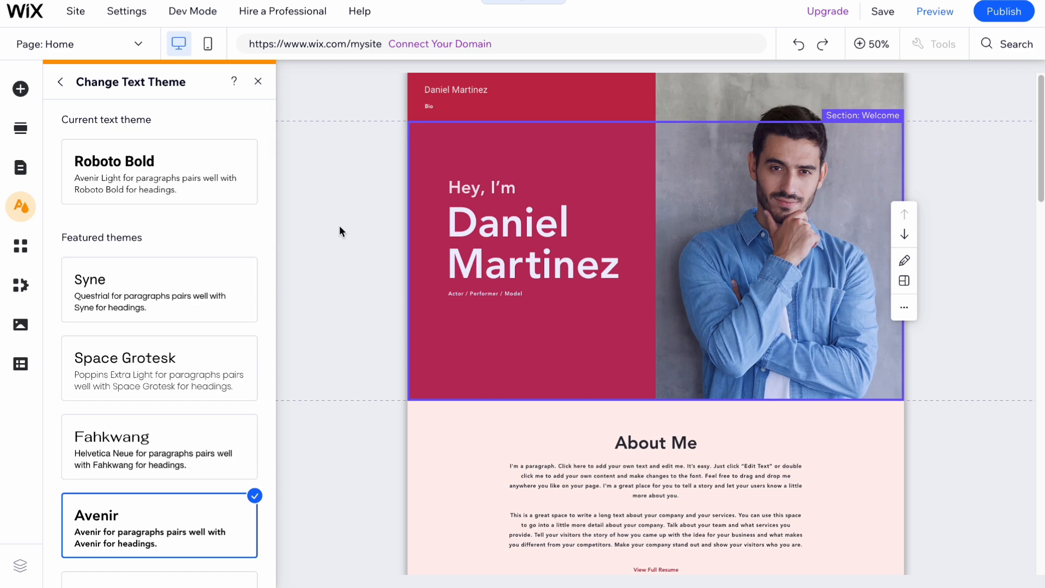
pyautogui.click(61, 83)
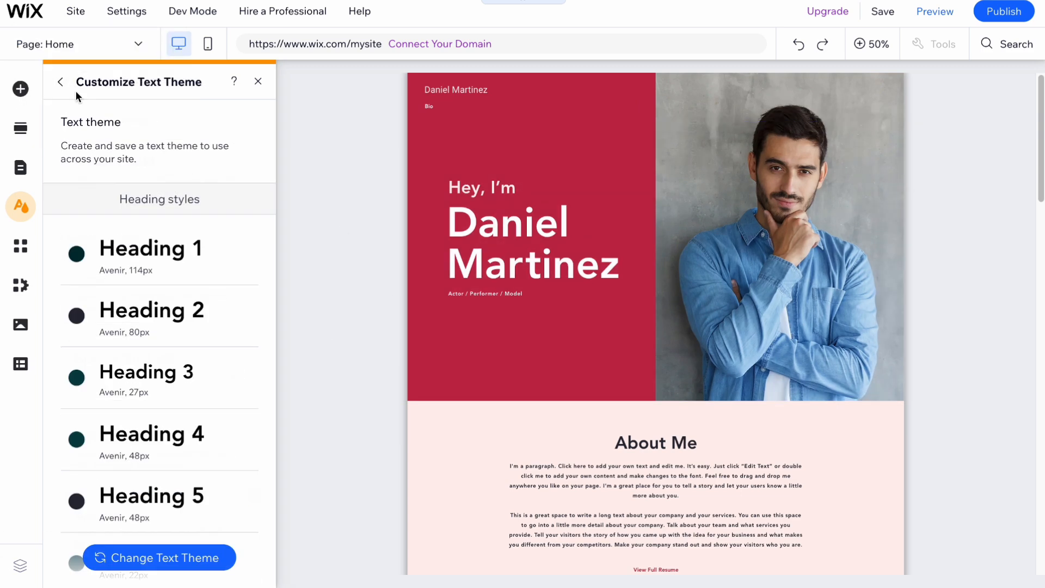
pyautogui.click(60, 81)
# - Set the page transition to Horizontal and close the site design settings
pyautogui.click(145, 383)
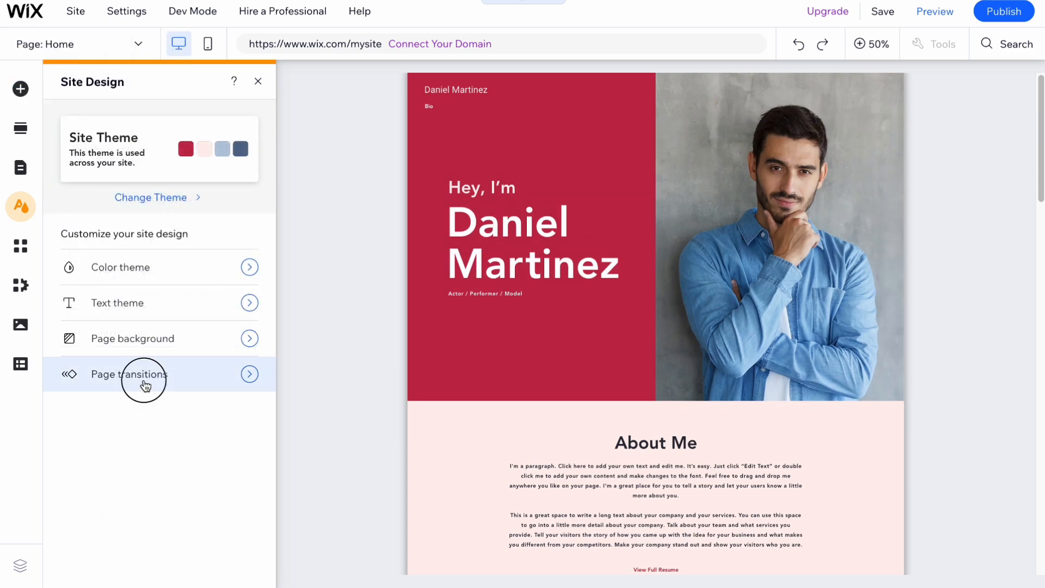
pyautogui.click(166, 162)
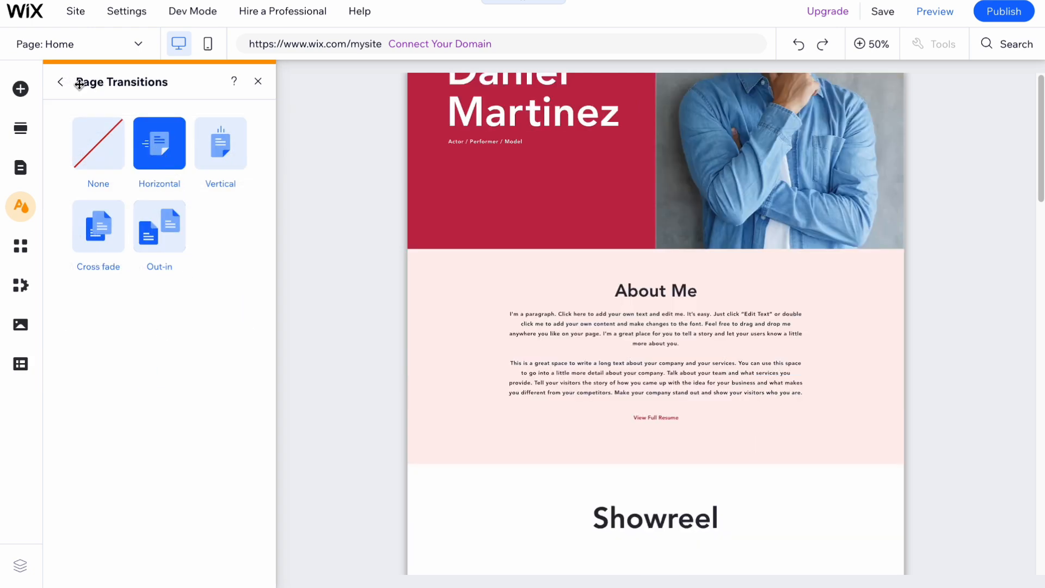
pyautogui.click(61, 82)
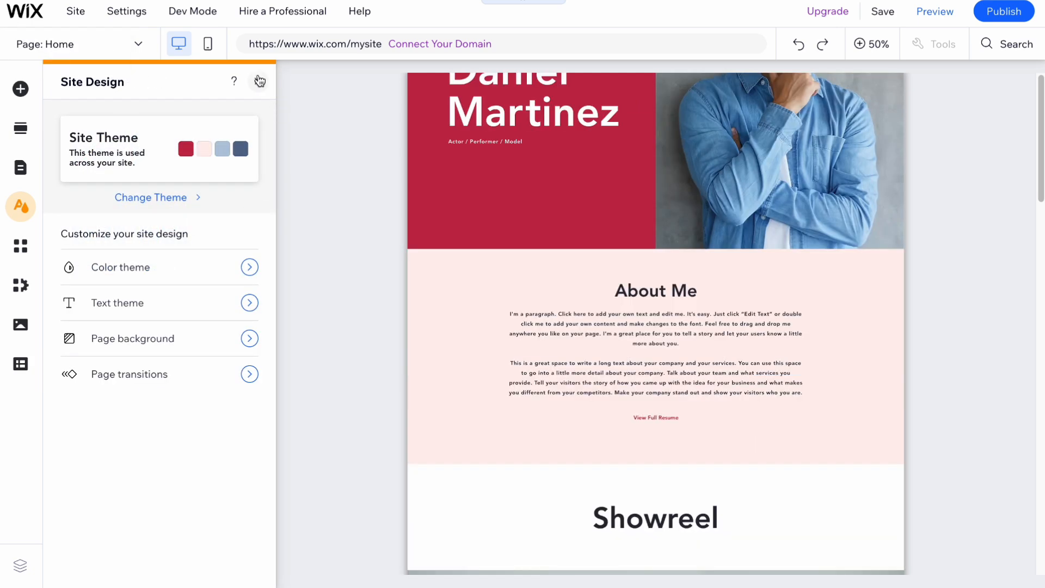
pyautogui.click(260, 81)
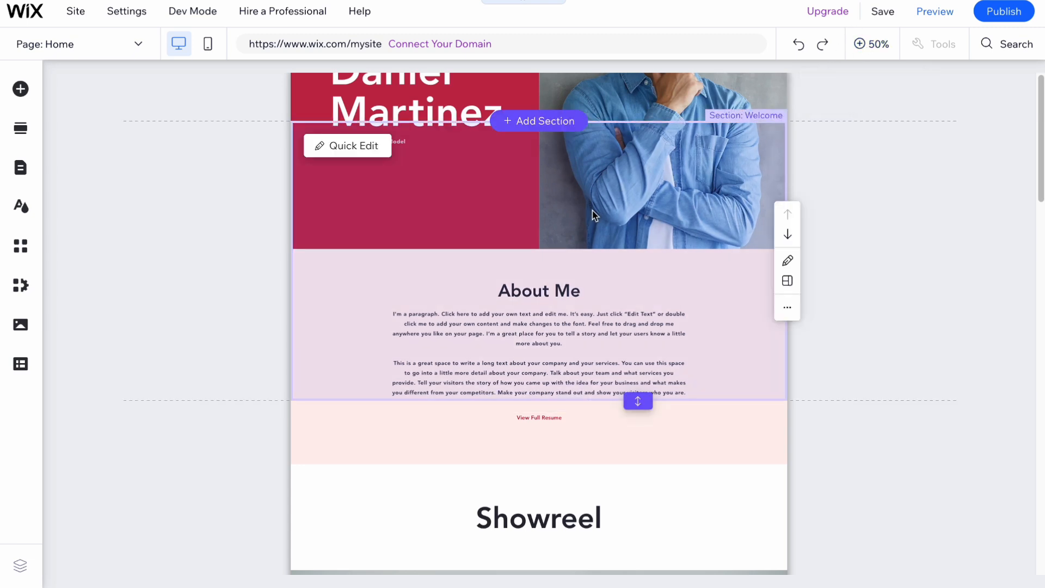
# - Look through the restyled Home page from the Welcome section down to the Contact footer
pyautogui.scroll(3, 558, 253)
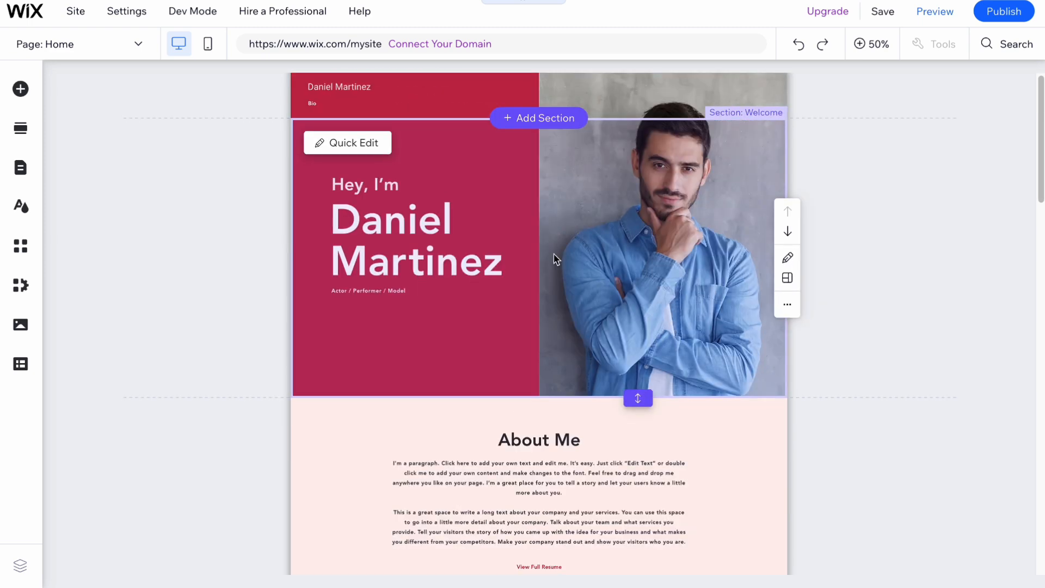
pyautogui.scroll(-4, 527, 359)
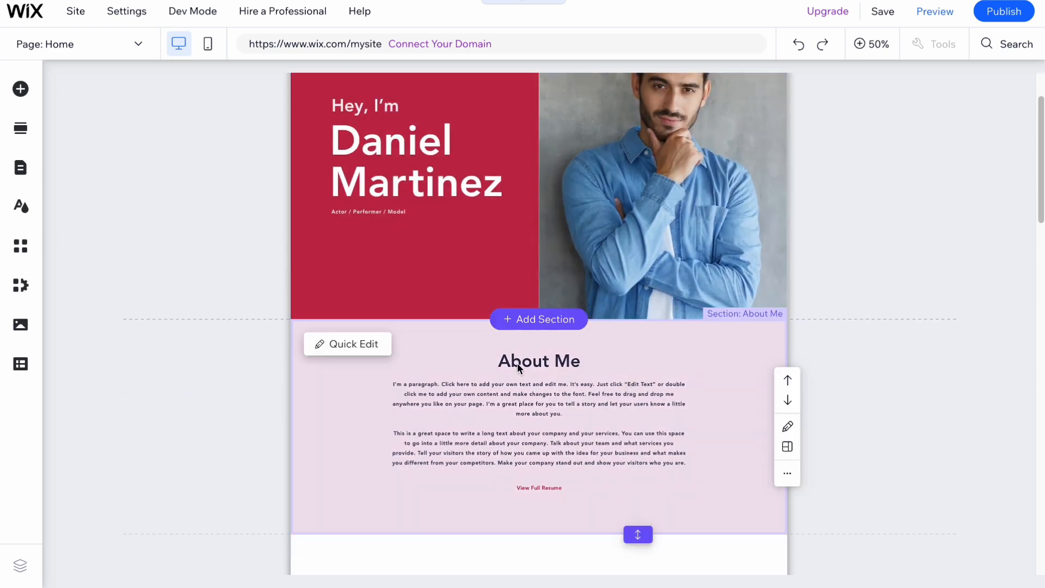
pyautogui.scroll(-4, 553, 334)
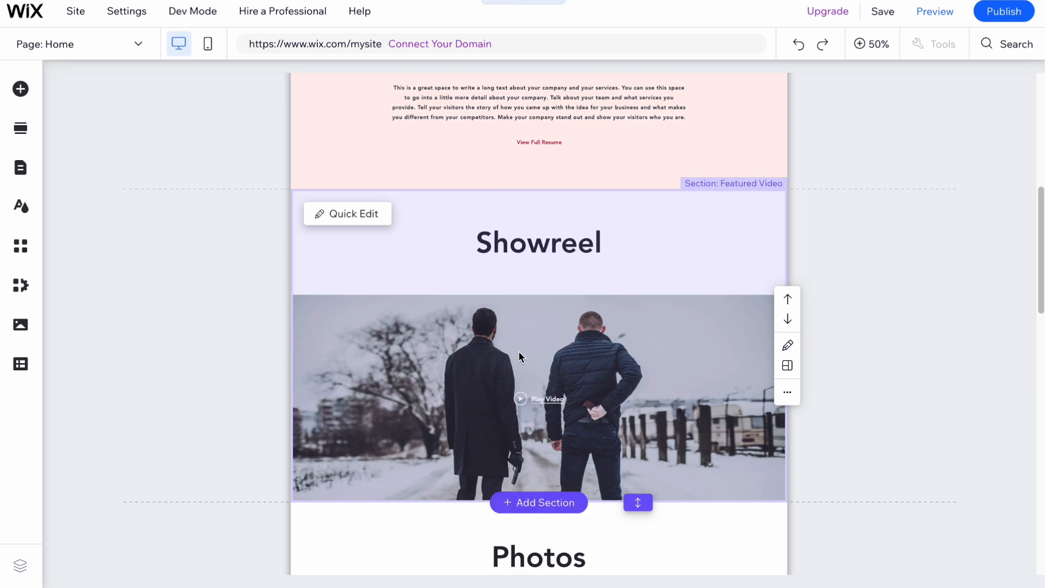
pyautogui.scroll(-10, 522, 354)
pyautogui.scroll(-5, 523, 354)
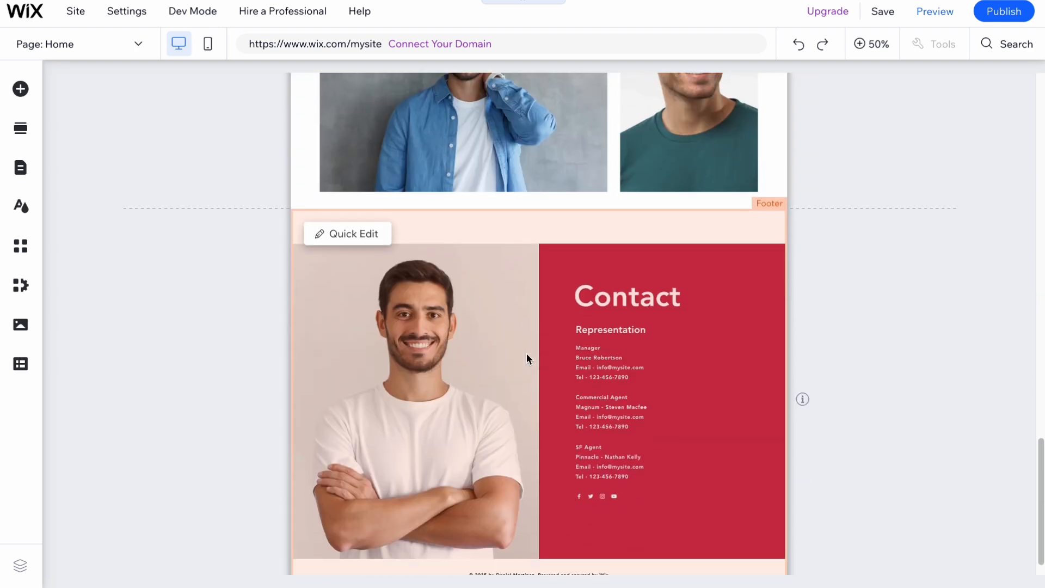
pyautogui.scroll(-1, 527, 357)
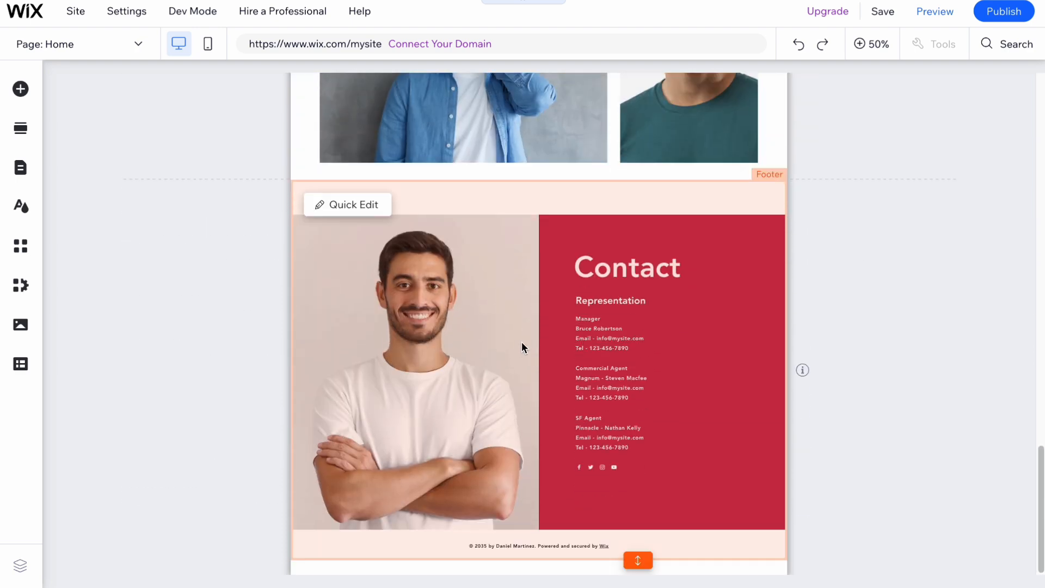
pyautogui.scroll(8, 522, 342)
pyautogui.scroll(-4, 572, 337)
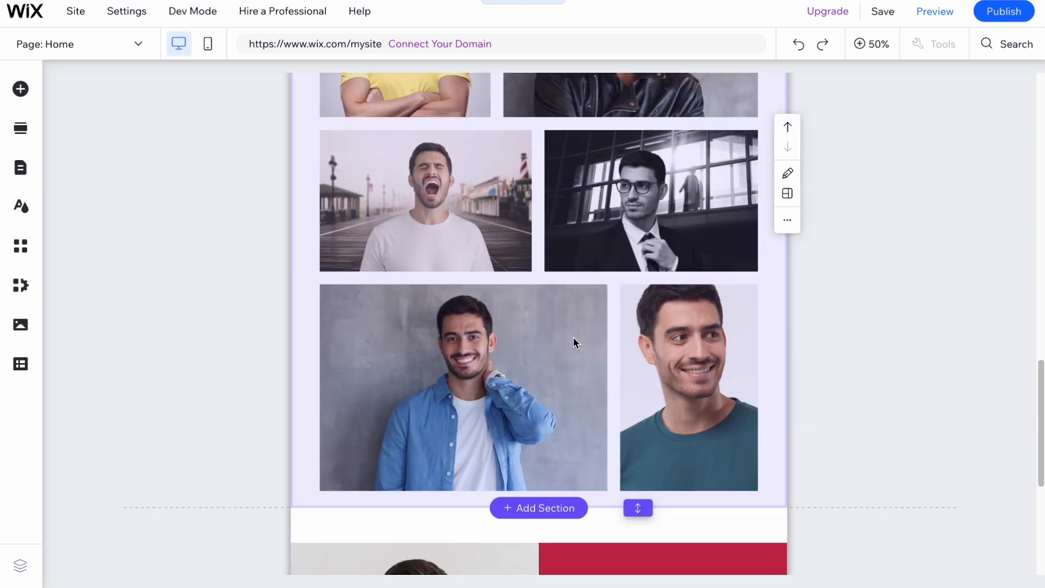
# - Delete the Photos section and the Showreel featured video section from the Home page
pyautogui.scroll(3, 573, 340)
pyautogui.click(785, 374)
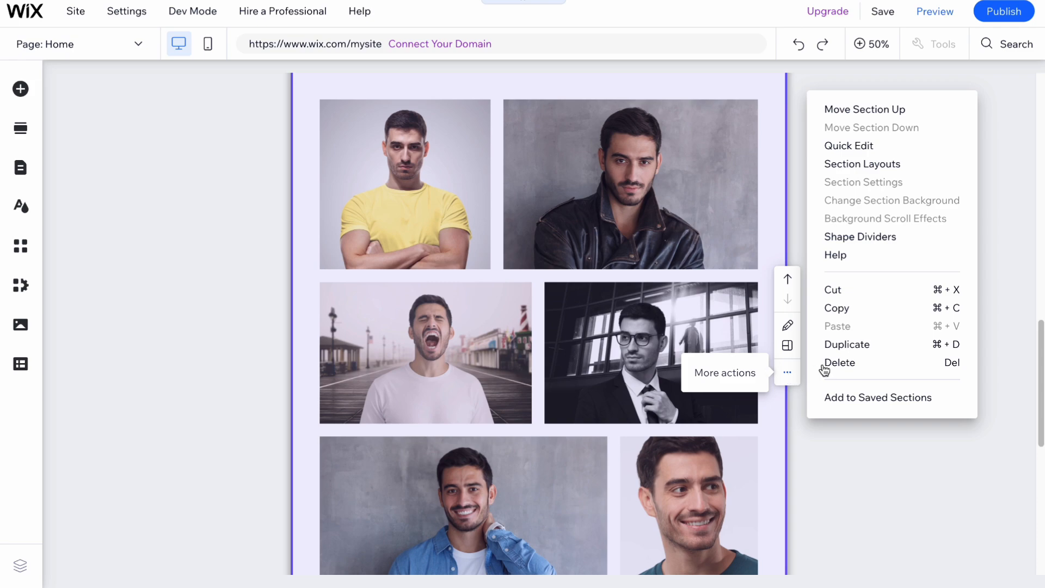
pyautogui.click(843, 362)
pyautogui.scroll(10, 733, 333)
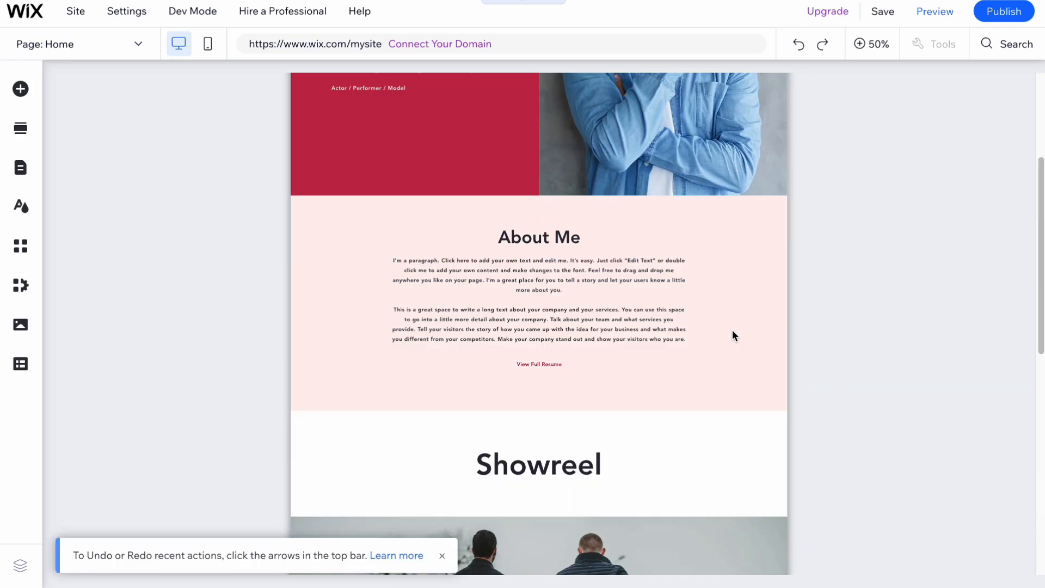
pyautogui.scroll(-6, 732, 333)
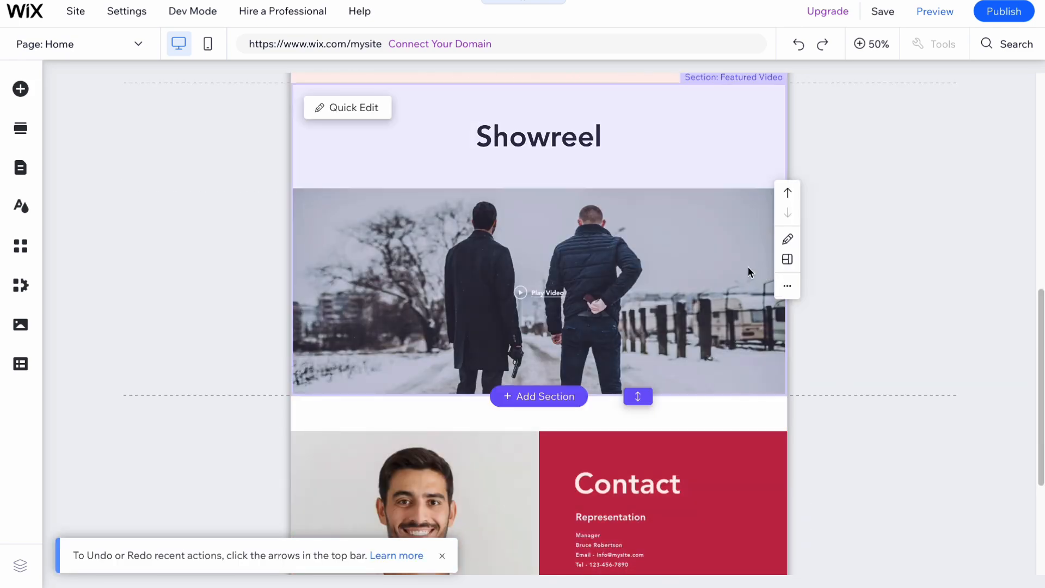
pyautogui.click(787, 286)
pyautogui.click(841, 362)
# - Review the remaining Home page sections between the header and the Contact footer
pyautogui.scroll(8, 681, 326)
pyautogui.scroll(-8, 681, 326)
pyautogui.scroll(8, 675, 333)
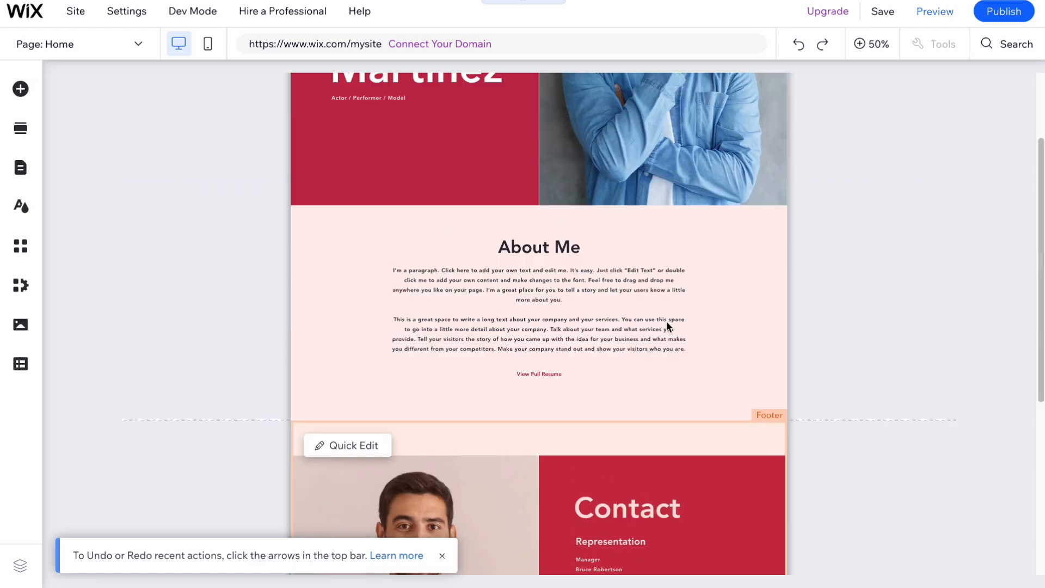
pyautogui.scroll(-3, 517, 318)
pyautogui.scroll(-5, 517, 319)
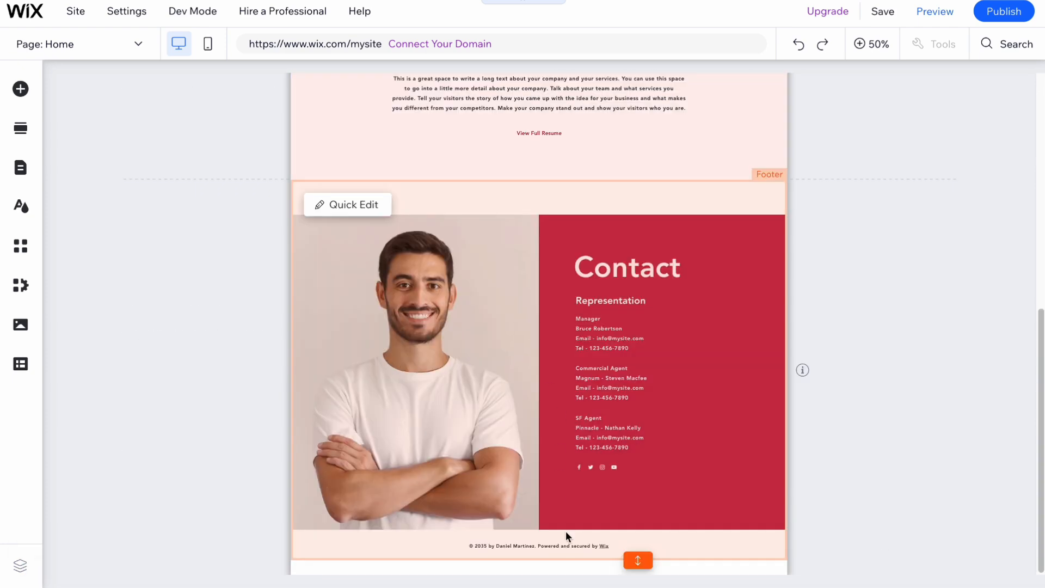
pyautogui.scroll(8, 567, 458)
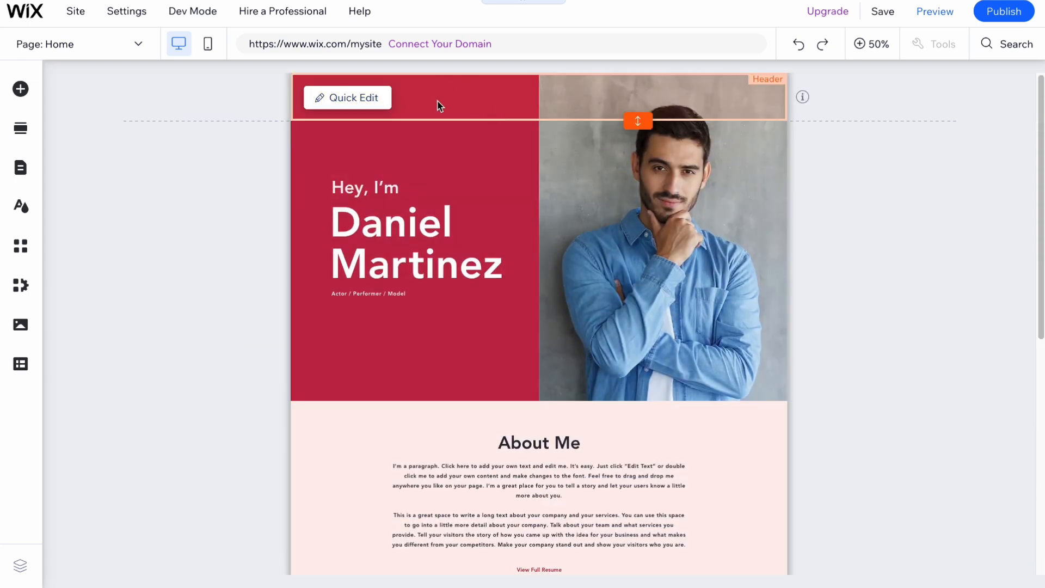
# - Add the "Meet the Team" section from the Team designs to the Home page and move it below About Me
pyautogui.scroll(-8, 485, 102)
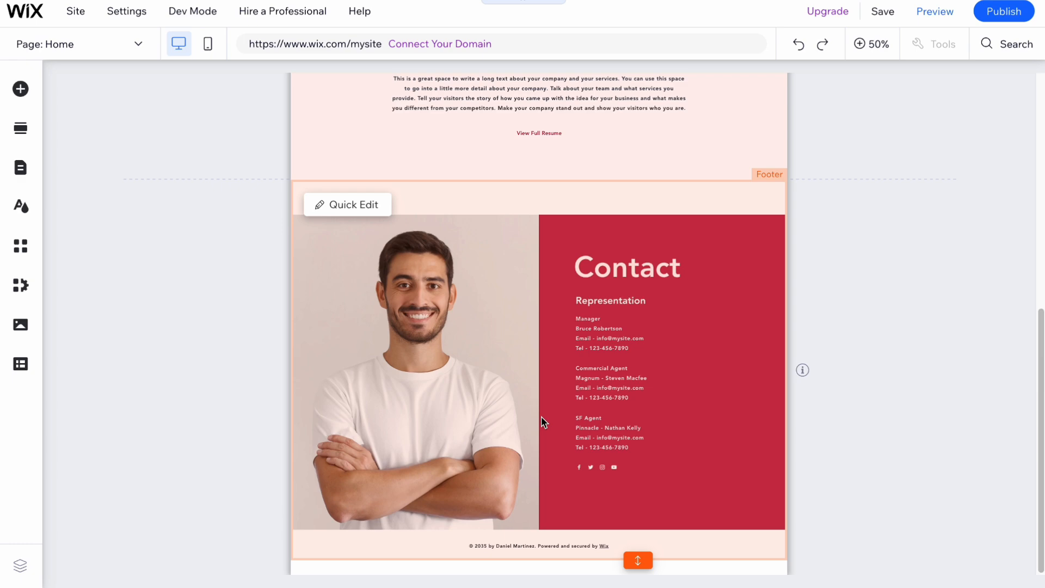
pyautogui.scroll(5, 543, 422)
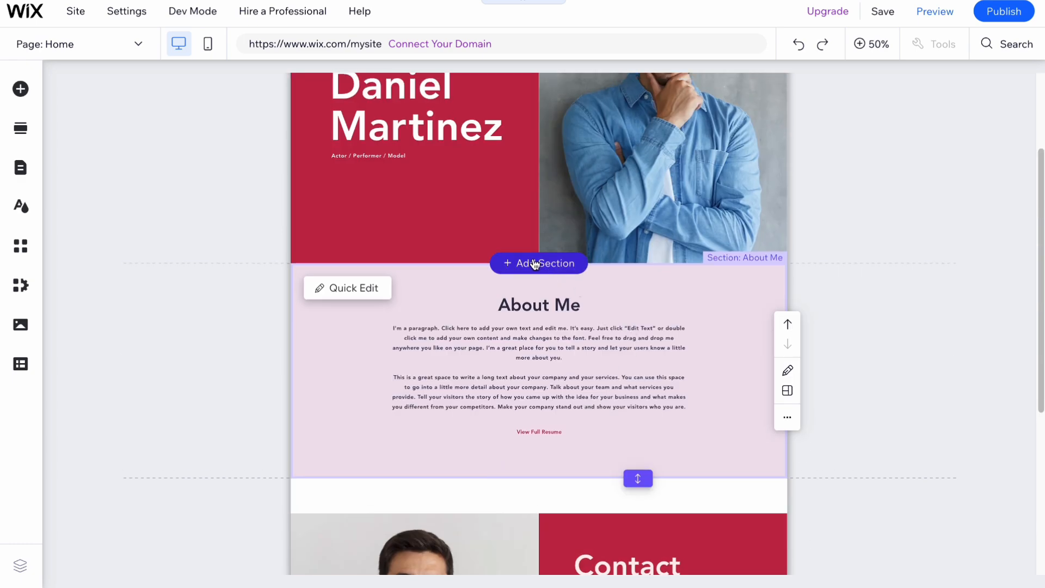
pyautogui.click(534, 264)
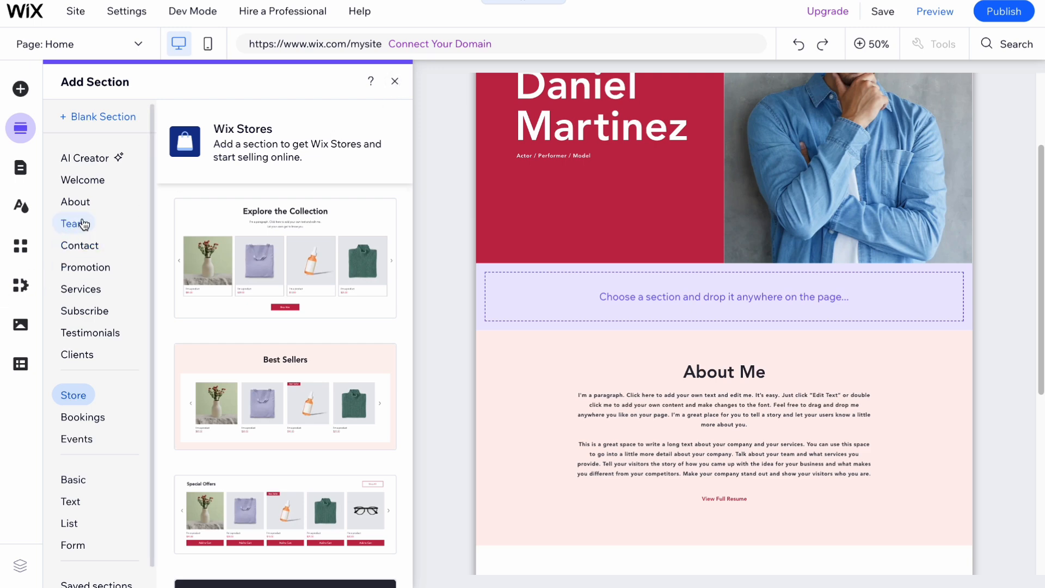
pyautogui.click(80, 225)
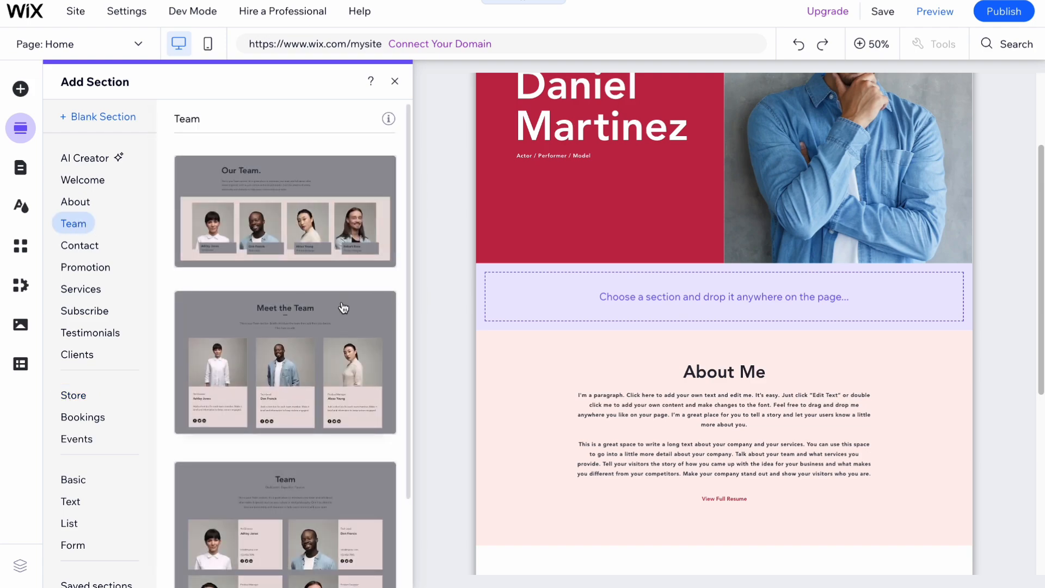
pyautogui.click(343, 308)
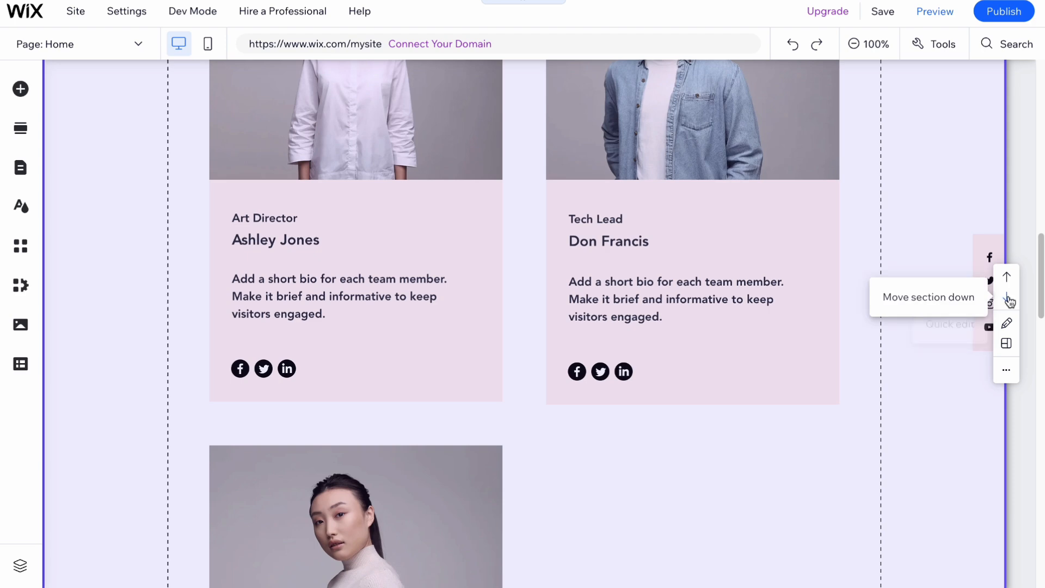
pyautogui.click(1007, 299)
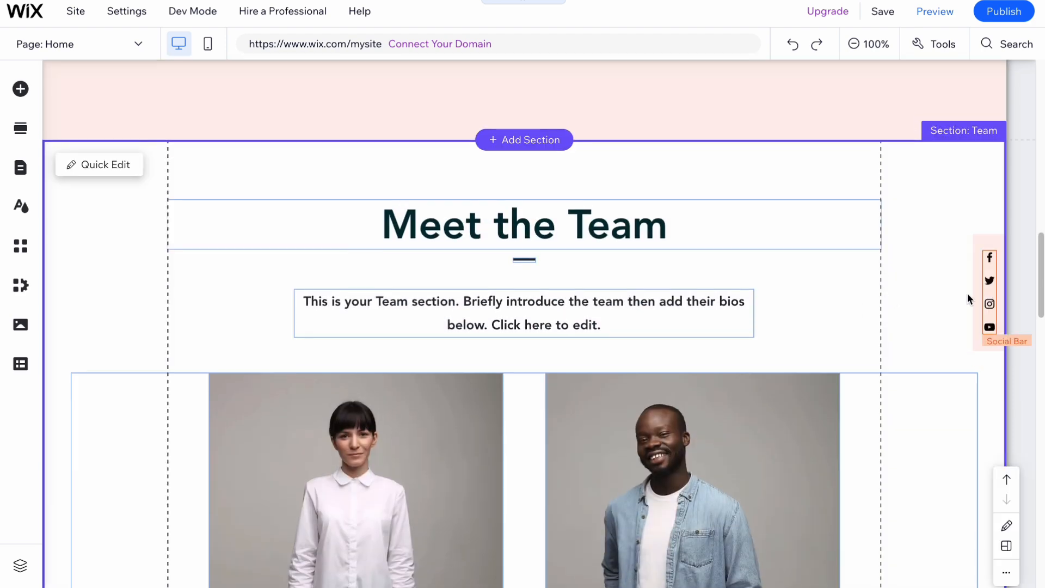
# - Examine the Welcome section's text elements and two columns to see their editing options
pyautogui.click(868, 43)
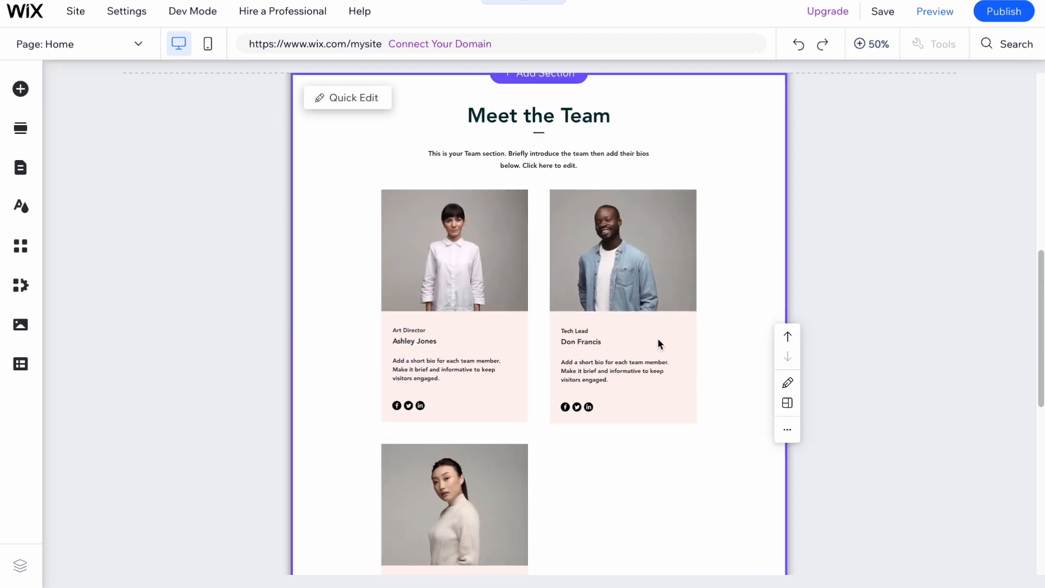
pyautogui.scroll(10, 653, 337)
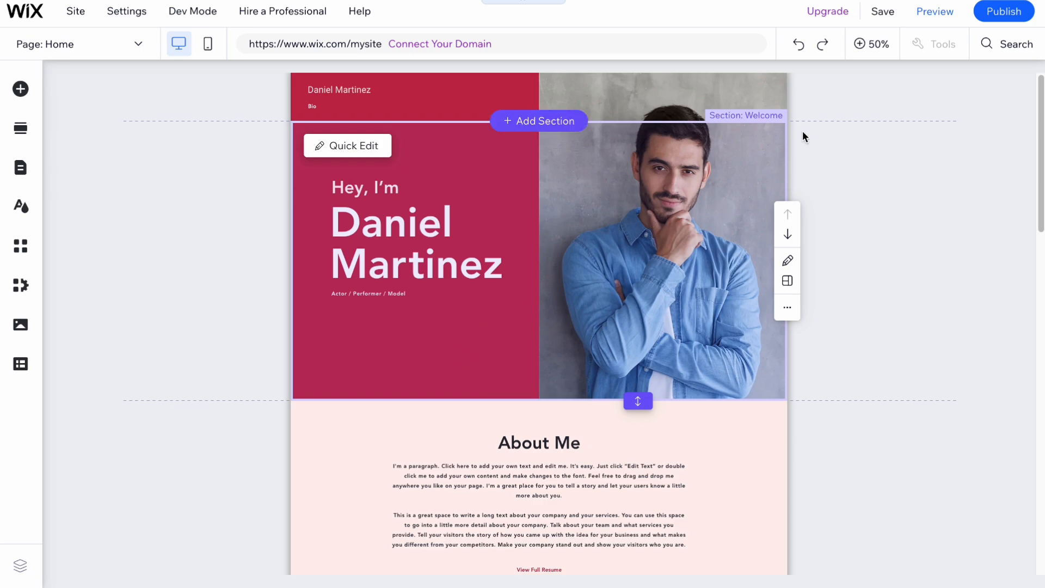
pyautogui.click(865, 43)
pyautogui.scroll(15, 451, 313)
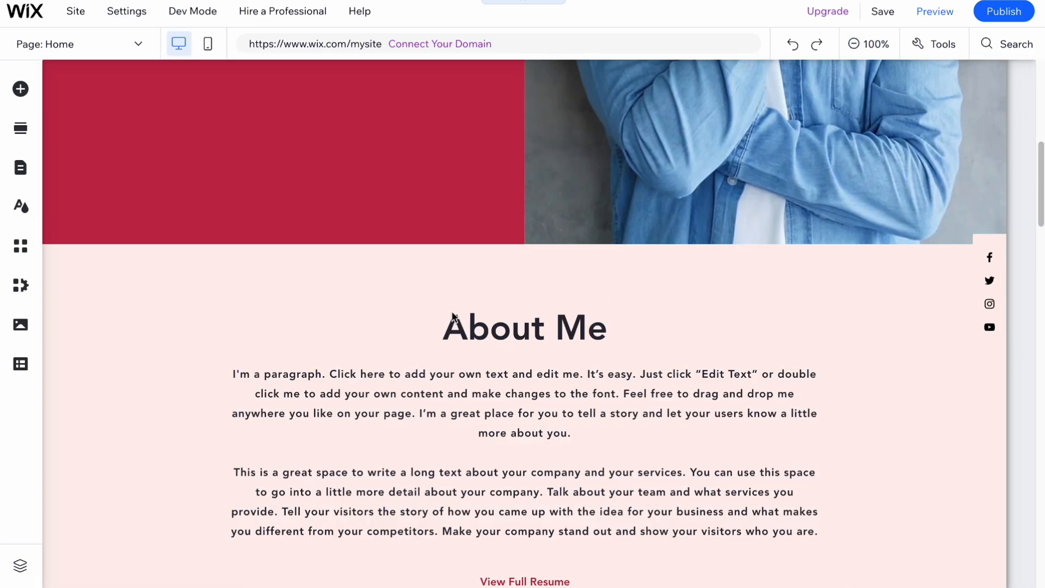
pyautogui.scroll(-1, 452, 315)
pyautogui.scroll(-2, 437, 325)
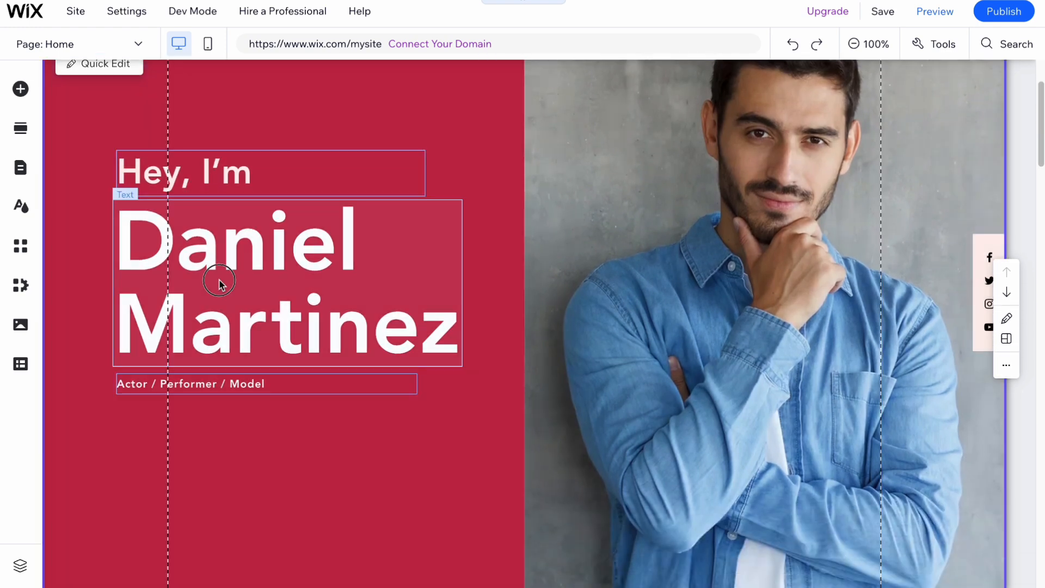
pyautogui.click(242, 388)
pyautogui.click(834, 296)
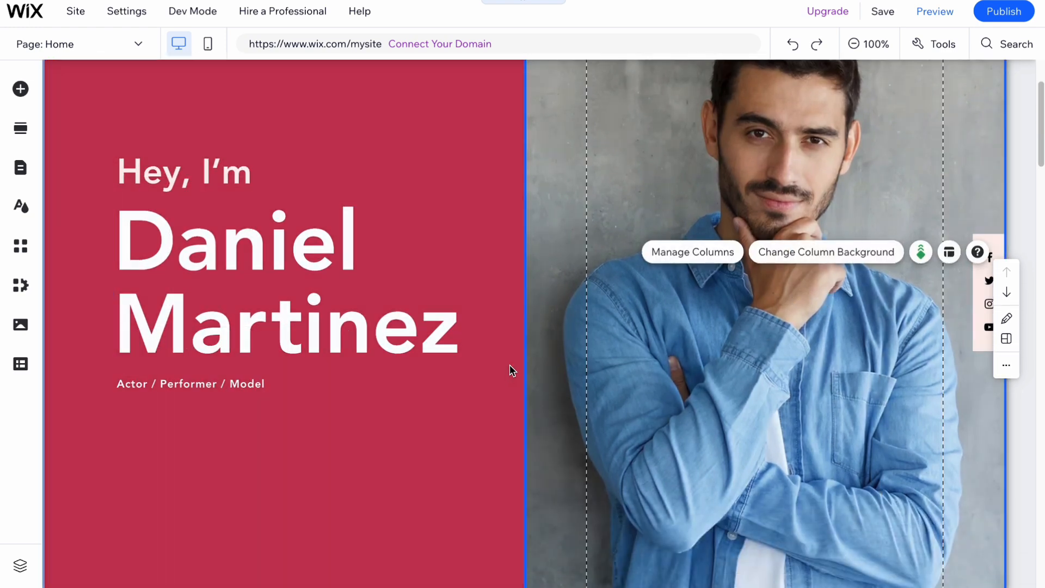
pyautogui.click(476, 256)
pyautogui.click(488, 316)
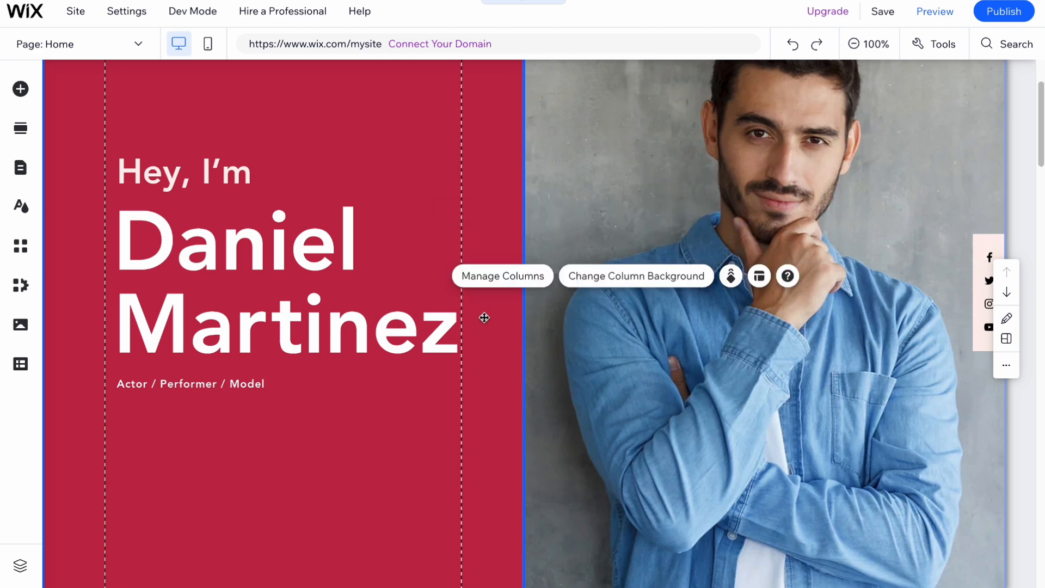
pyautogui.click(189, 176)
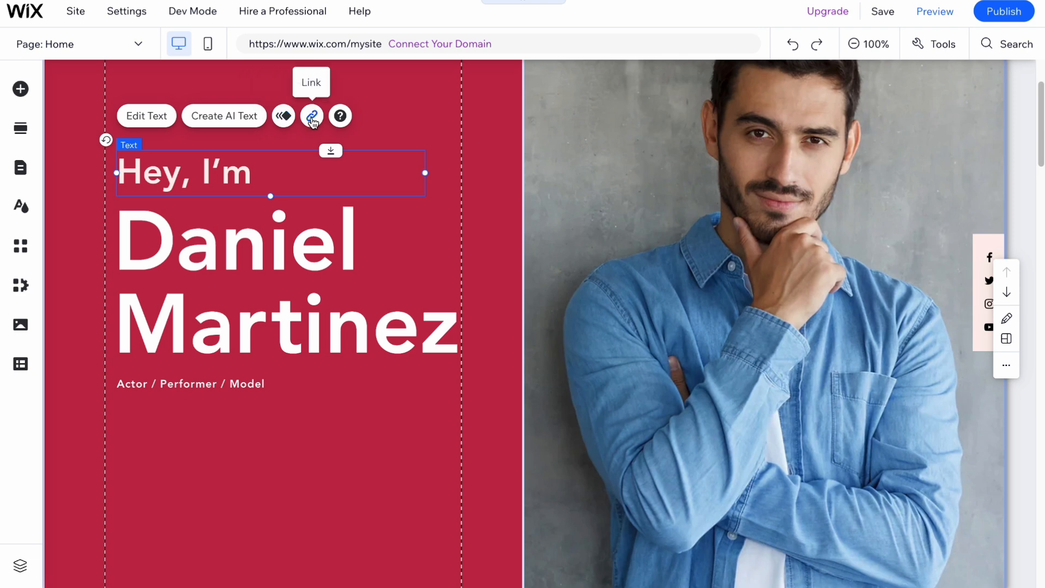
# - Replace the background of the Welcome section's portrait column with the "Hide and Seek" image
pyautogui.click(779, 310)
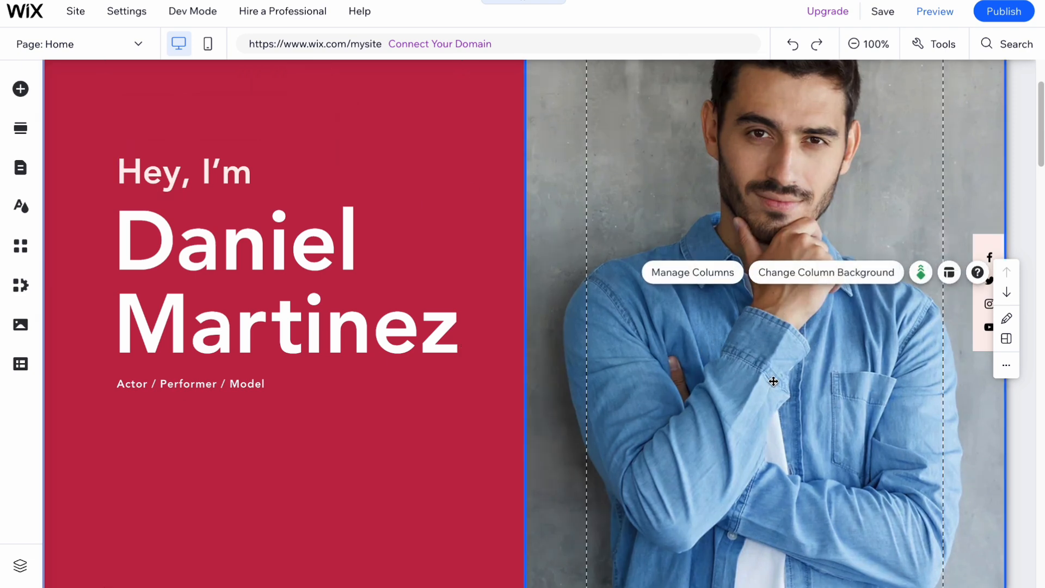
pyautogui.click(537, 393)
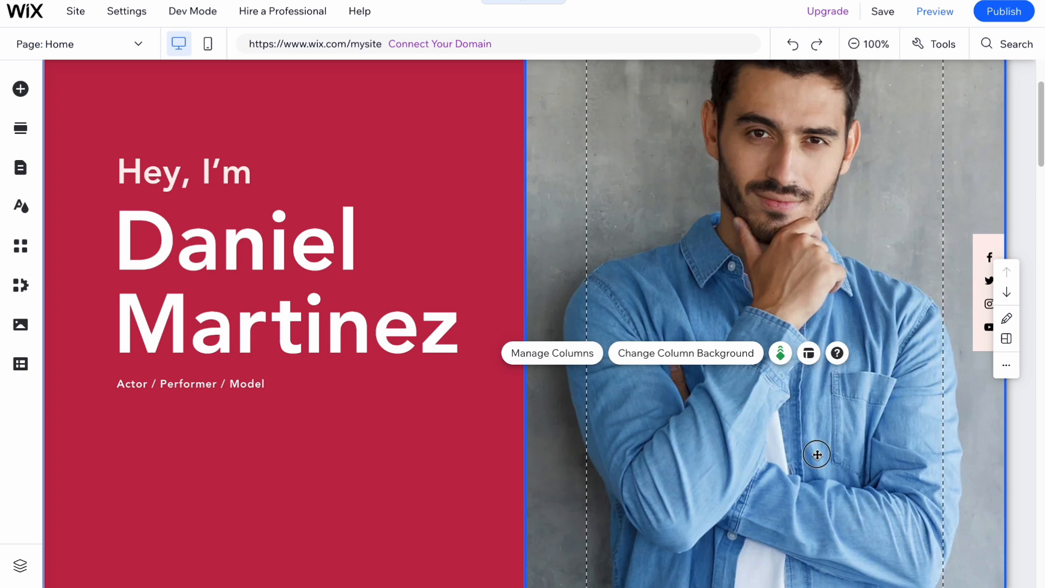
pyautogui.moveTo(805, 456); pyautogui.dragTo(758, 458)
pyautogui.click(727, 435)
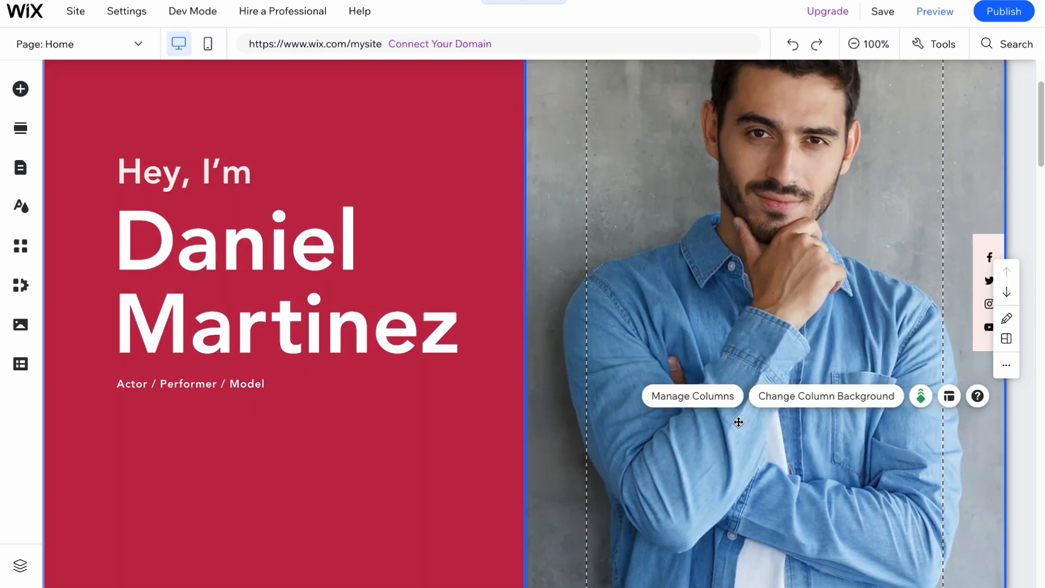
pyautogui.click(816, 406)
pyautogui.scroll(-3, 447, 360)
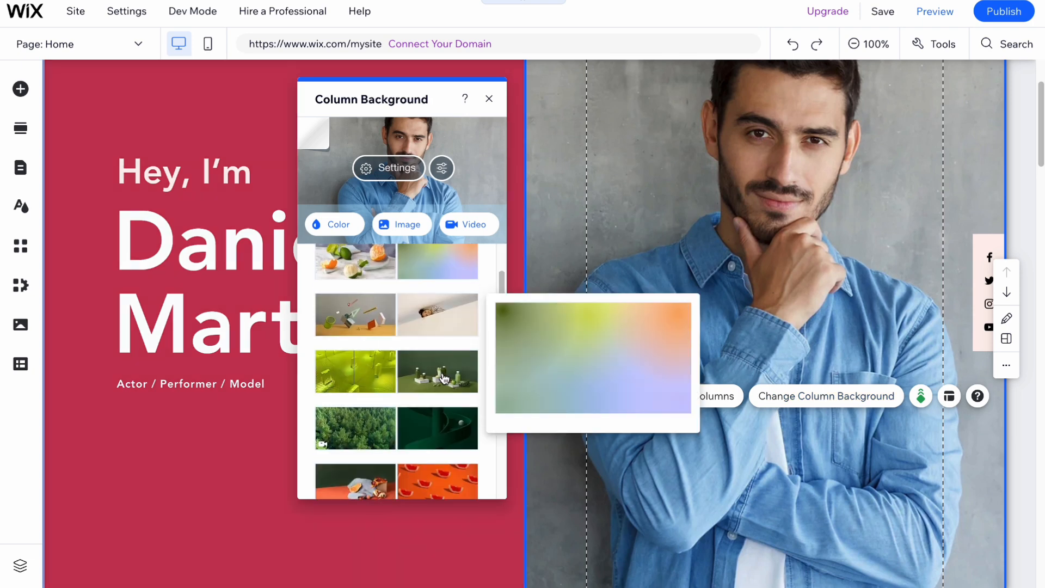
pyautogui.click(441, 316)
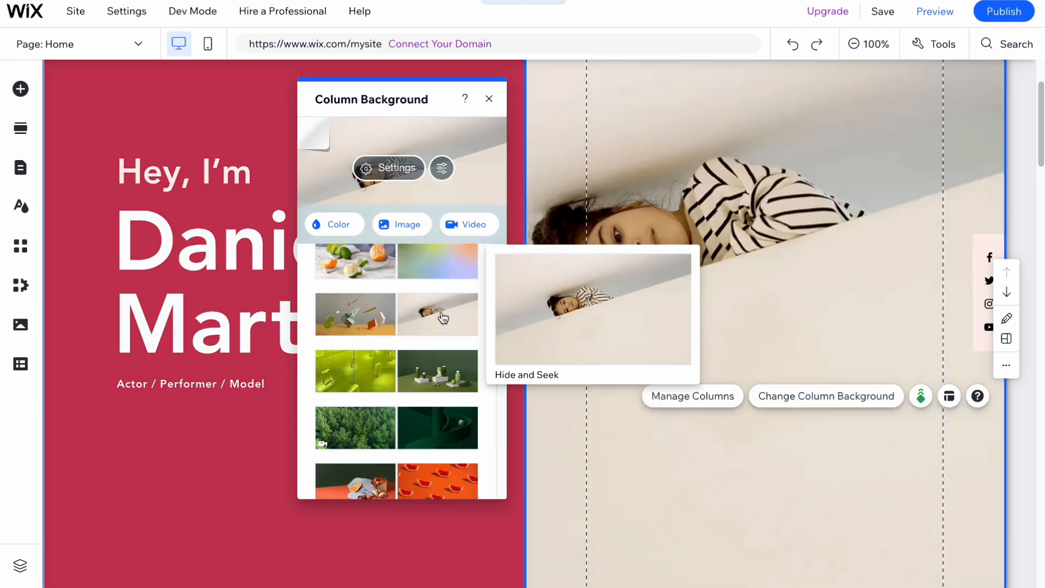
pyautogui.click(489, 100)
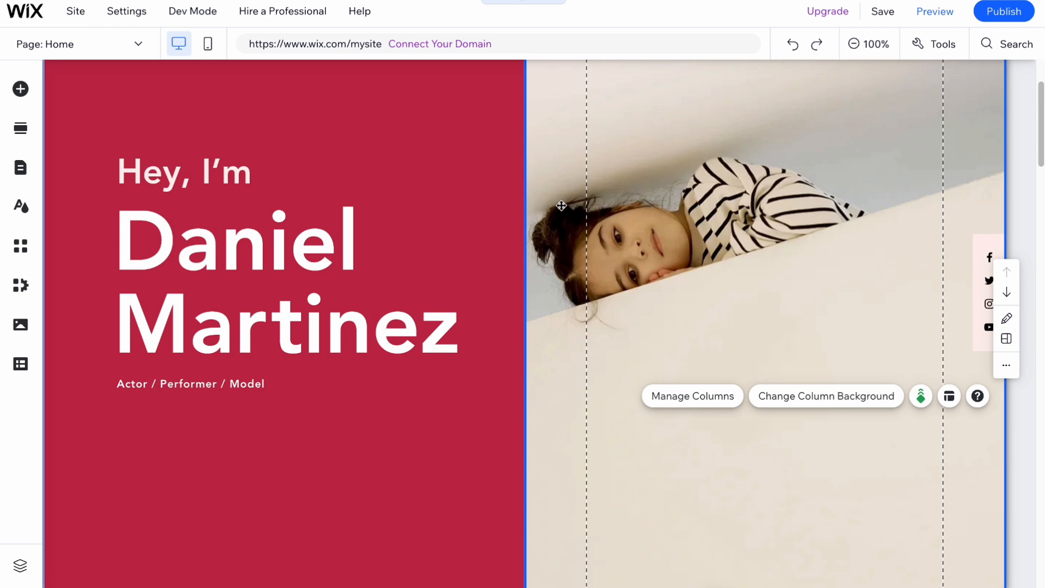
# - Check the About Me heading and View Full Resume button, and look through the addable elements such as Image and Video & Music
pyautogui.scroll(-5, 570, 213)
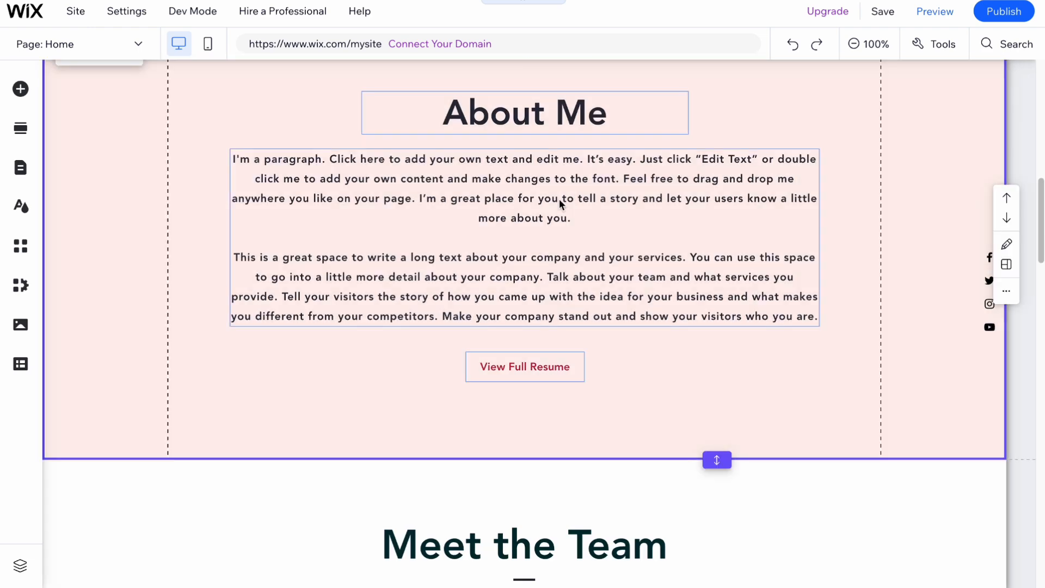
pyautogui.click(540, 120)
pyautogui.click(536, 359)
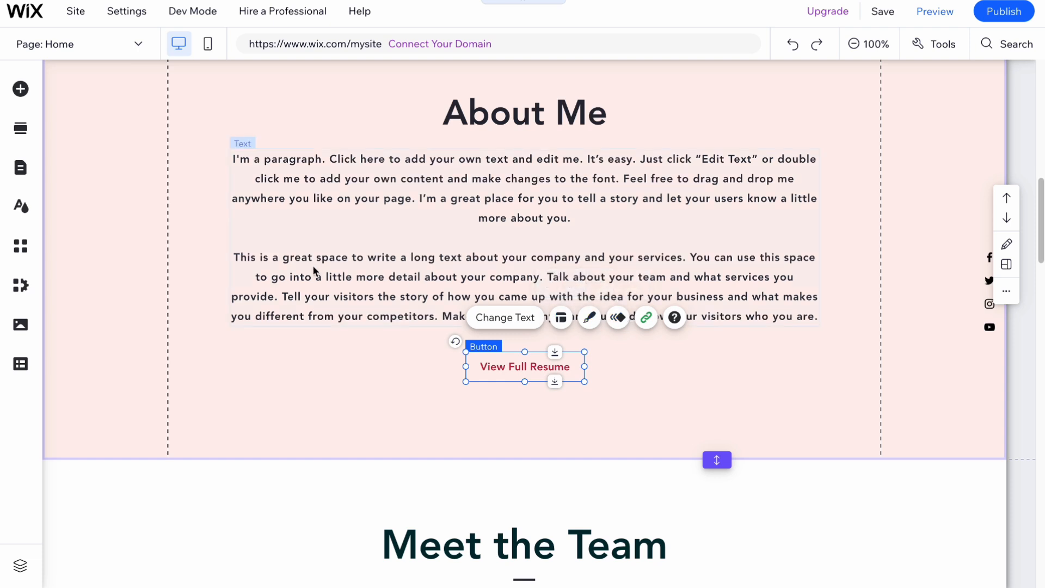
pyautogui.click(20, 91)
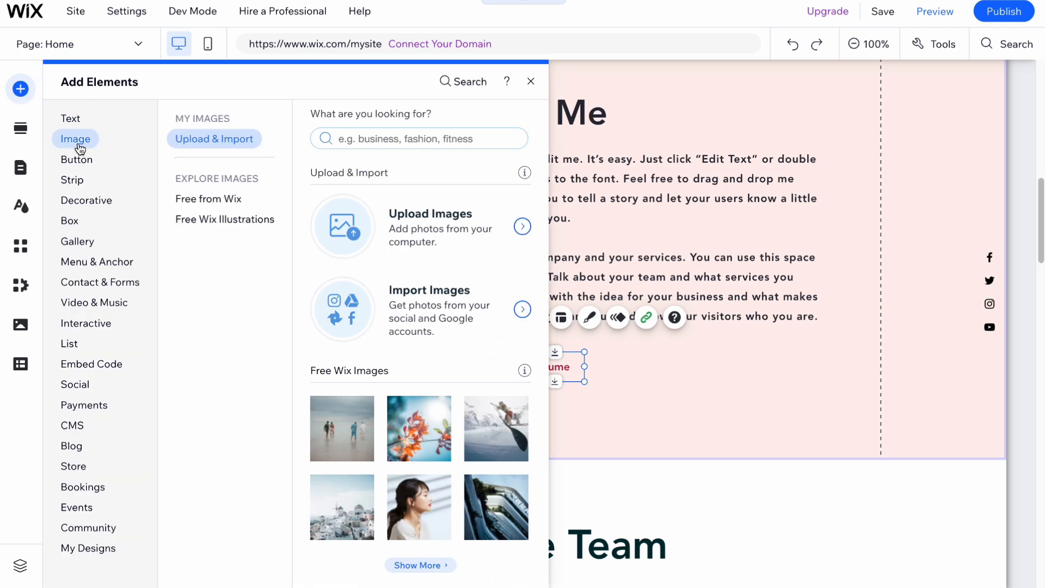
pyautogui.moveTo(76, 182)
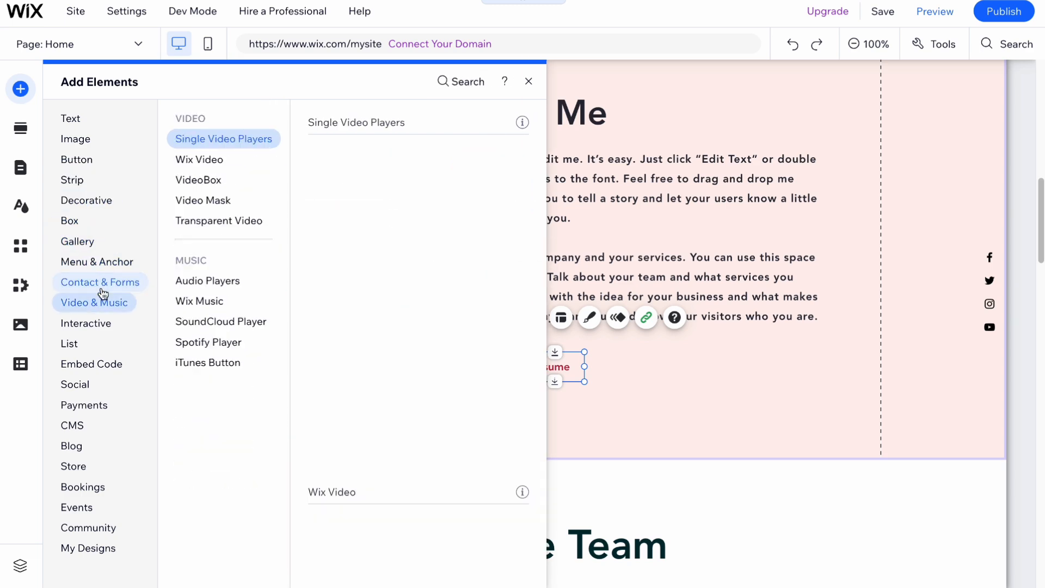
pyautogui.moveTo(94, 312)
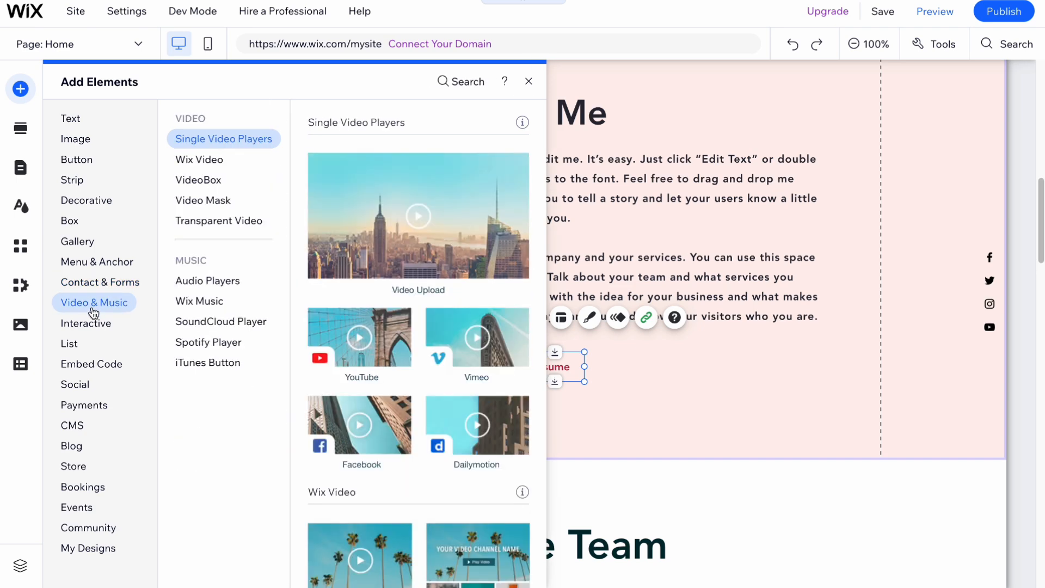
pyautogui.moveTo(104, 413)
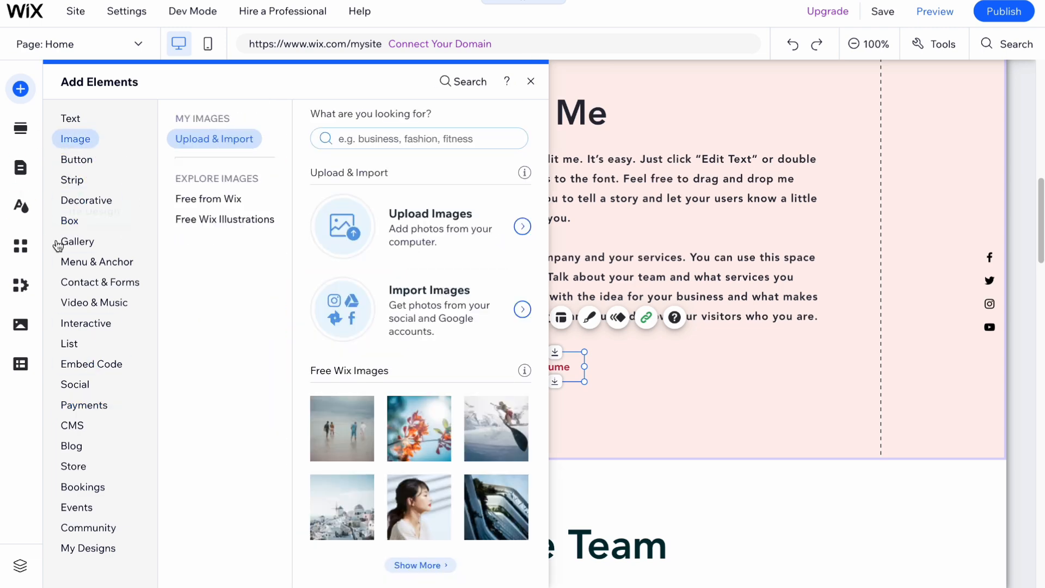
pyautogui.click(530, 81)
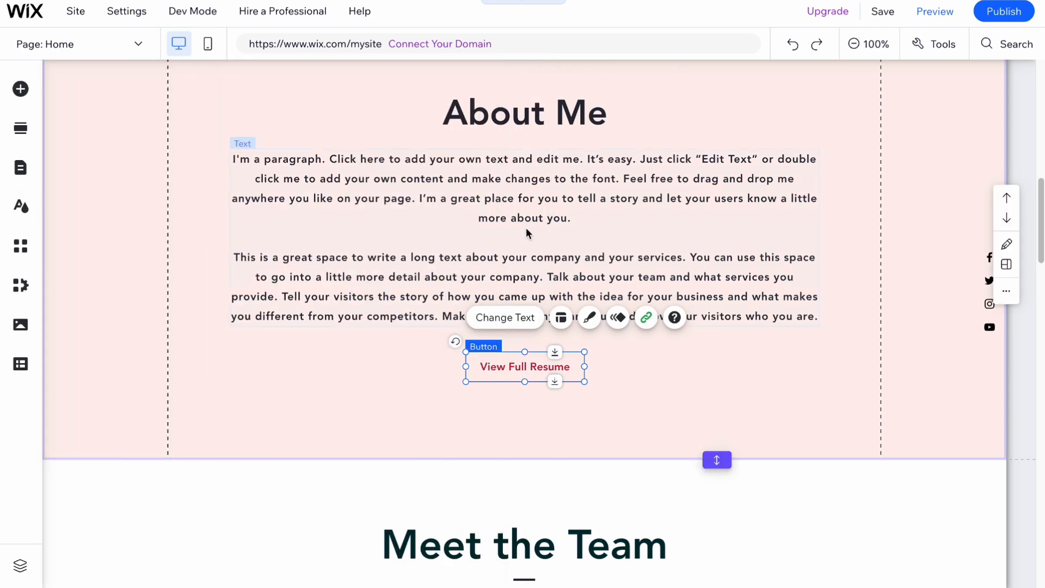
# - Switch to the mobile version of the site and review the Home page from the header to the Contact footer
pyautogui.scroll(10, 526, 218)
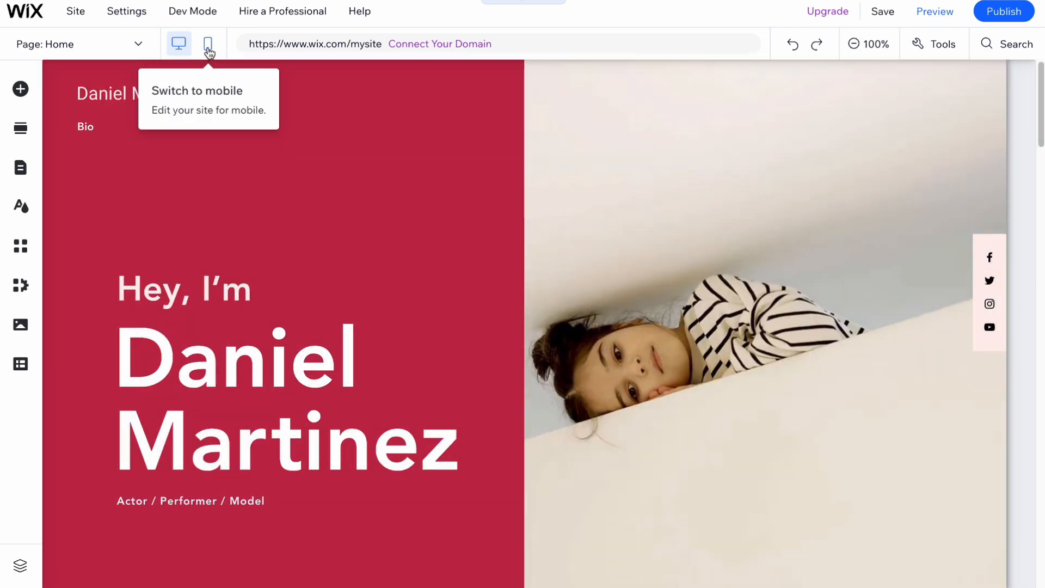
pyautogui.click(208, 48)
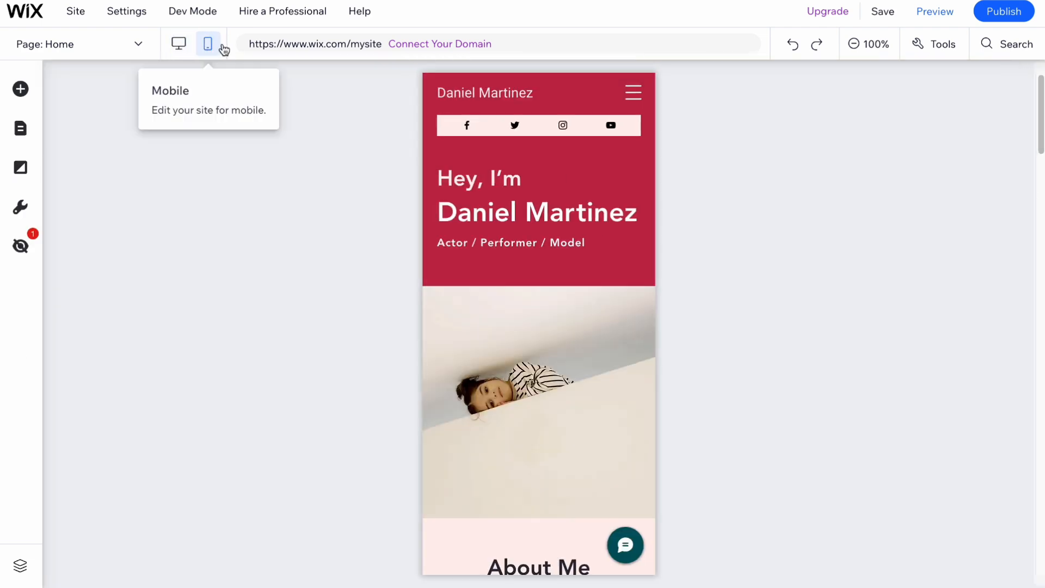
pyautogui.scroll(-5, 608, 305)
pyautogui.scroll(-15, 607, 303)
pyautogui.scroll(-10, 606, 299)
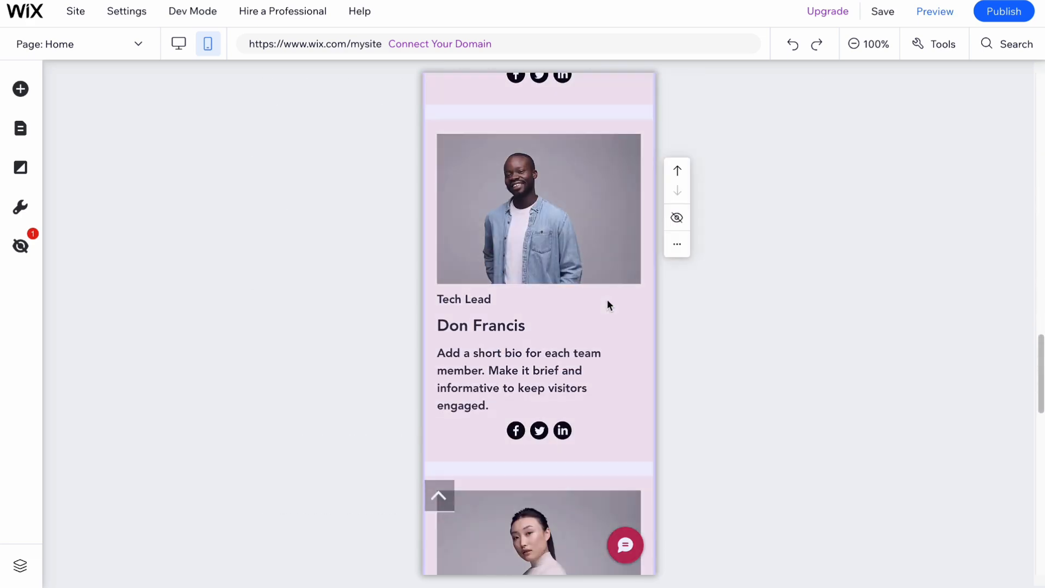
pyautogui.scroll(-10, 608, 305)
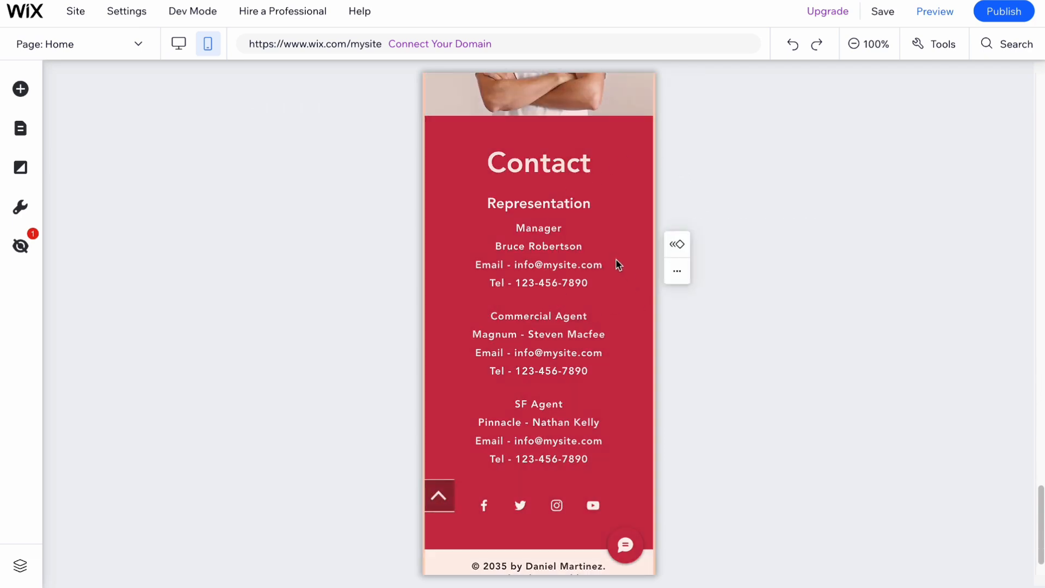
pyautogui.scroll(12, 617, 263)
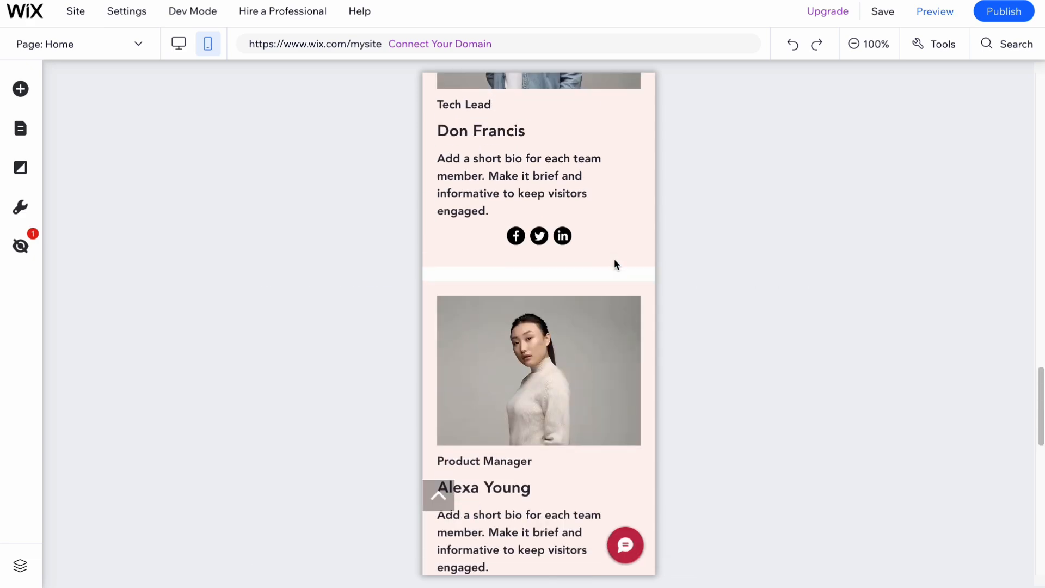
pyautogui.scroll(12, 614, 259)
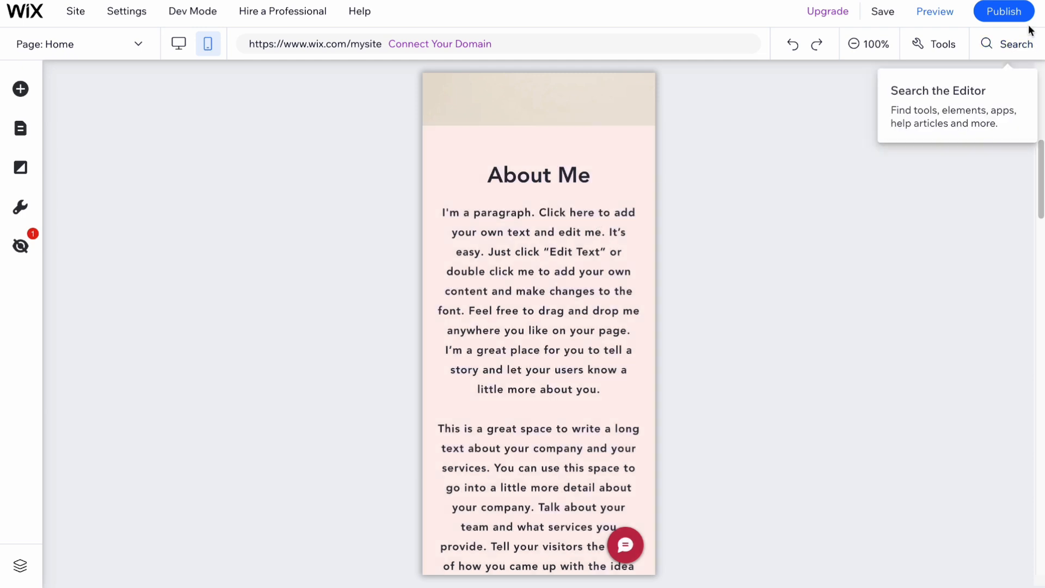
# - Save the site under its proposed wixsite.com address and publish it online
pyautogui.click(1004, 11)
pyautogui.click(728, 424)
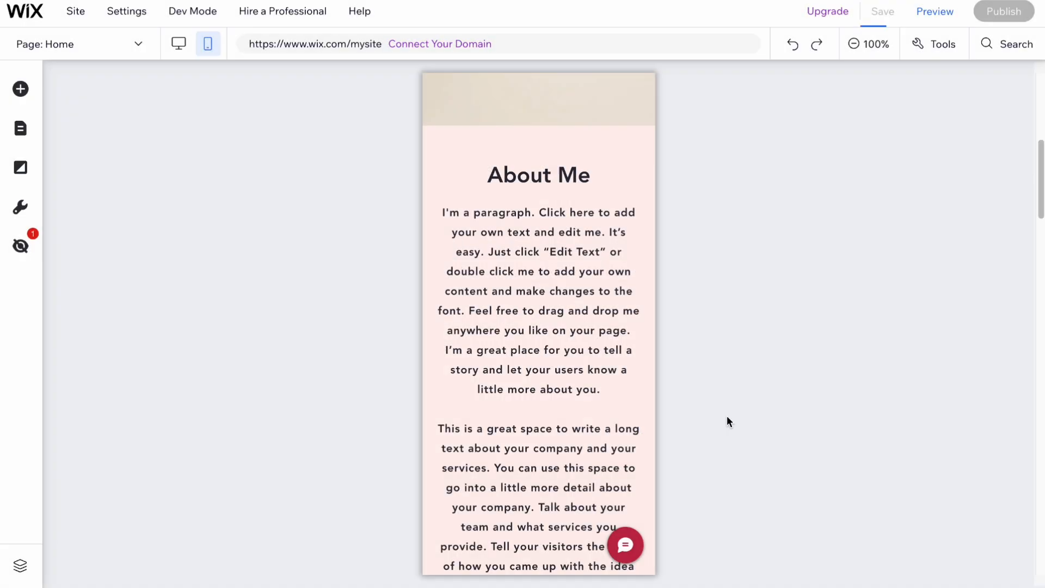
pyautogui.scroll(5, 642, 389)
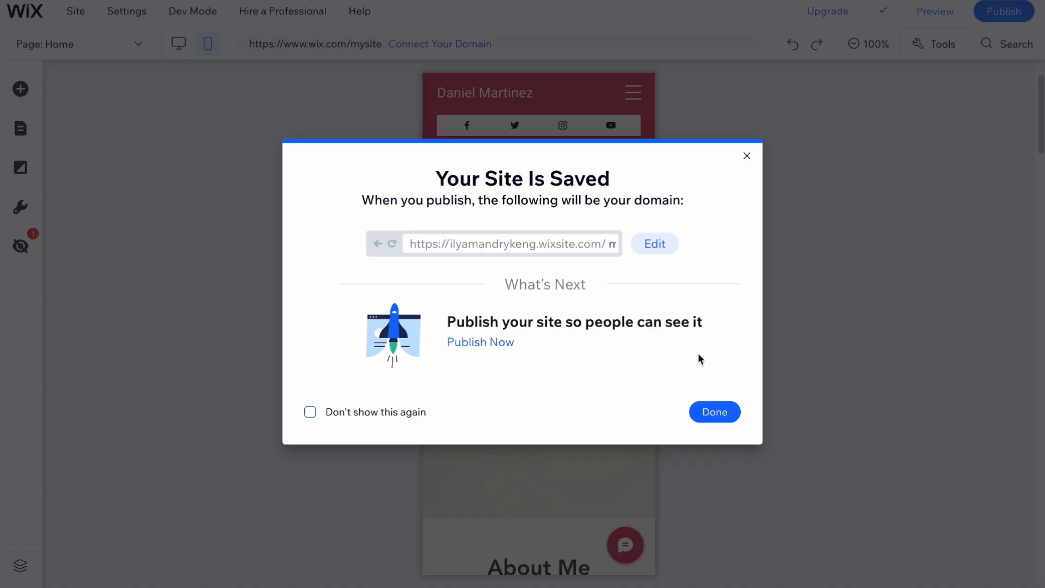
pyautogui.click(730, 413)
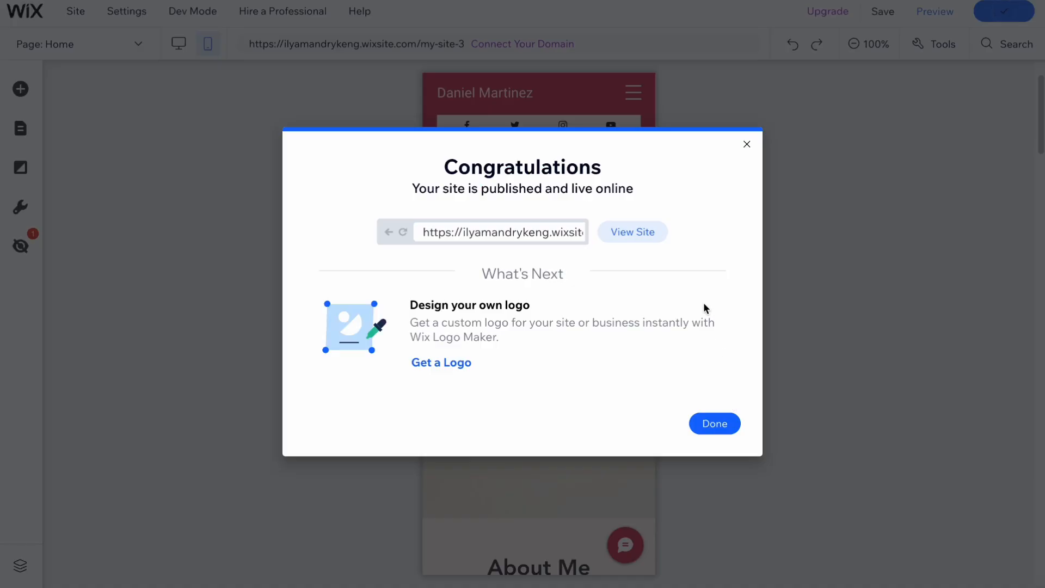
# - View the published site live online, dismiss the publishing confirmation, and look through its Home page
pyautogui.click(640, 233)
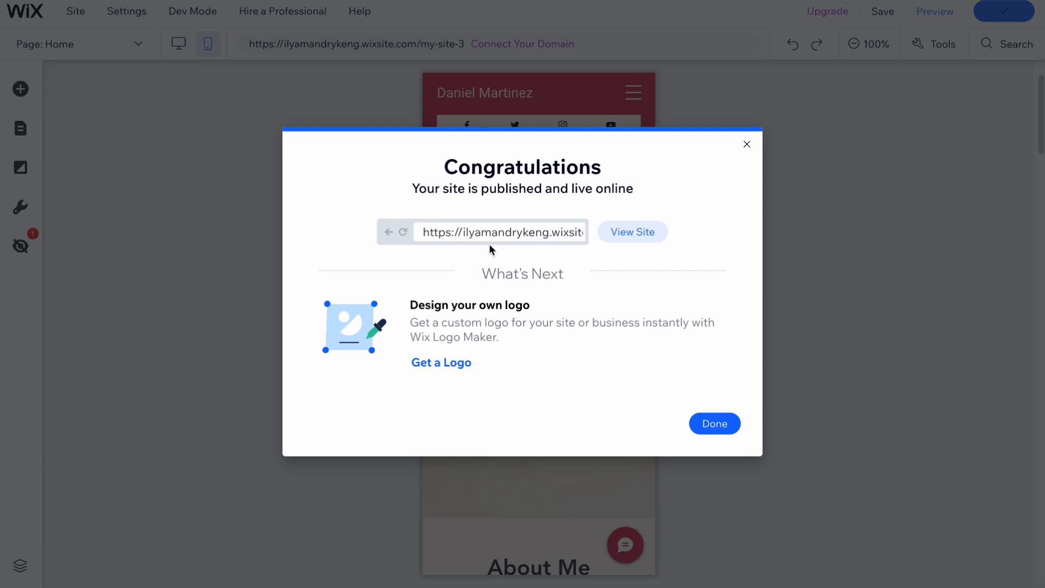
pyautogui.click(490, 227)
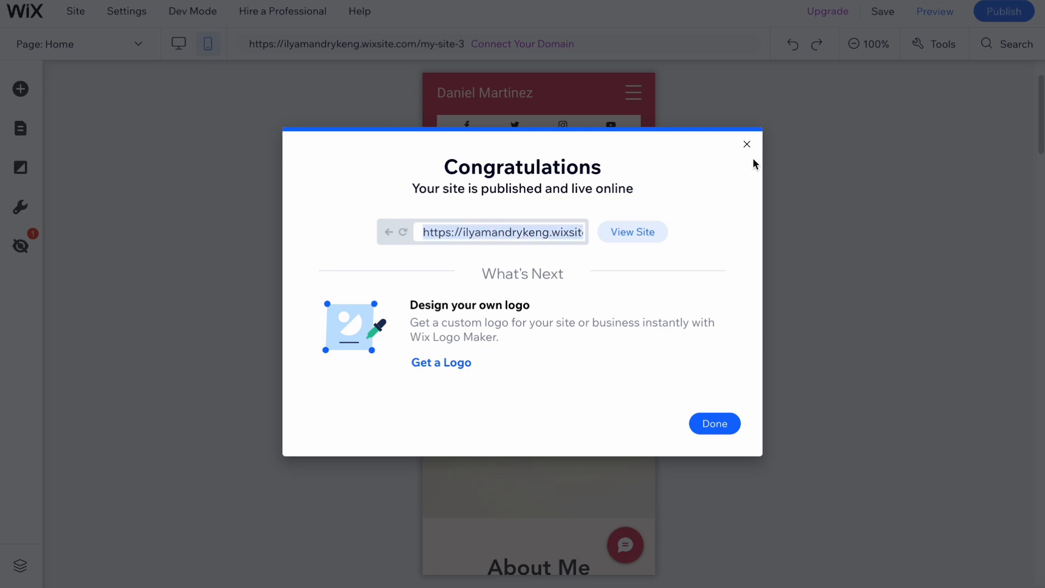
pyautogui.click(746, 143)
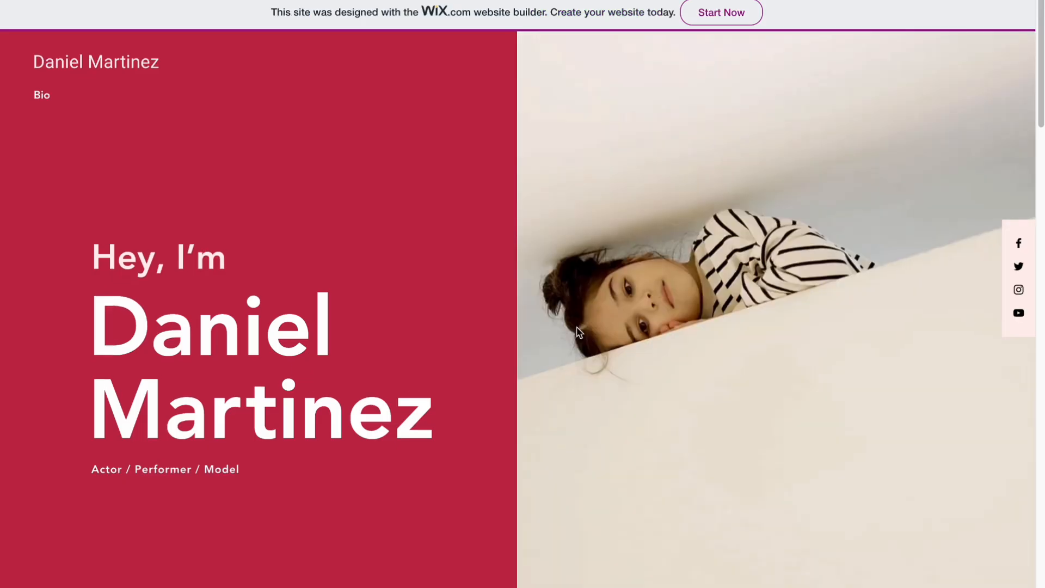
pyautogui.scroll(-8, 564, 349)
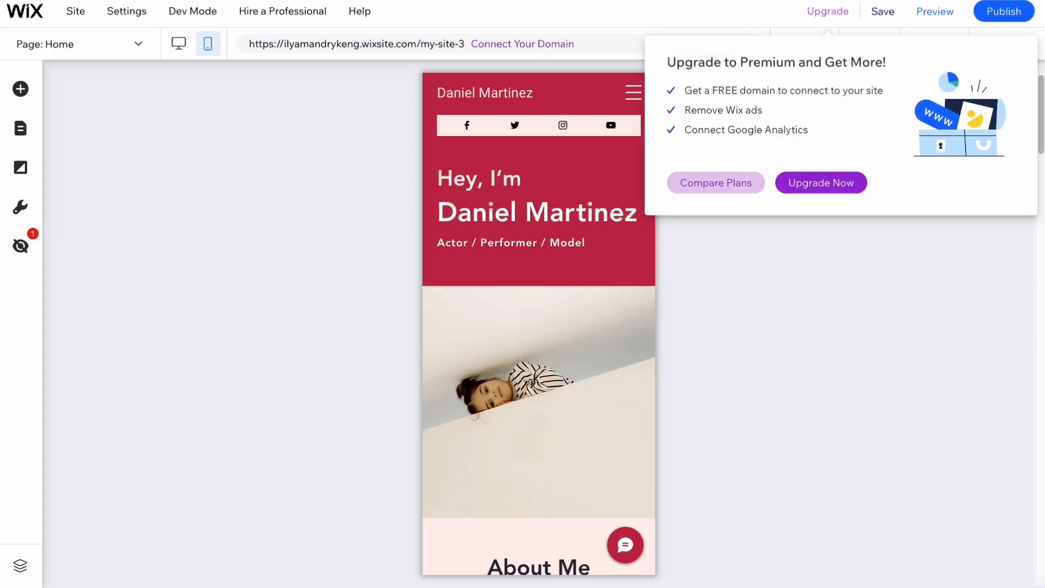
# - Go to the site's dashboard and look through its SEO page and the Traffic Overview under Analytics & Reports
pyautogui.moveTo(39, 12)
pyautogui.click(39, 54)
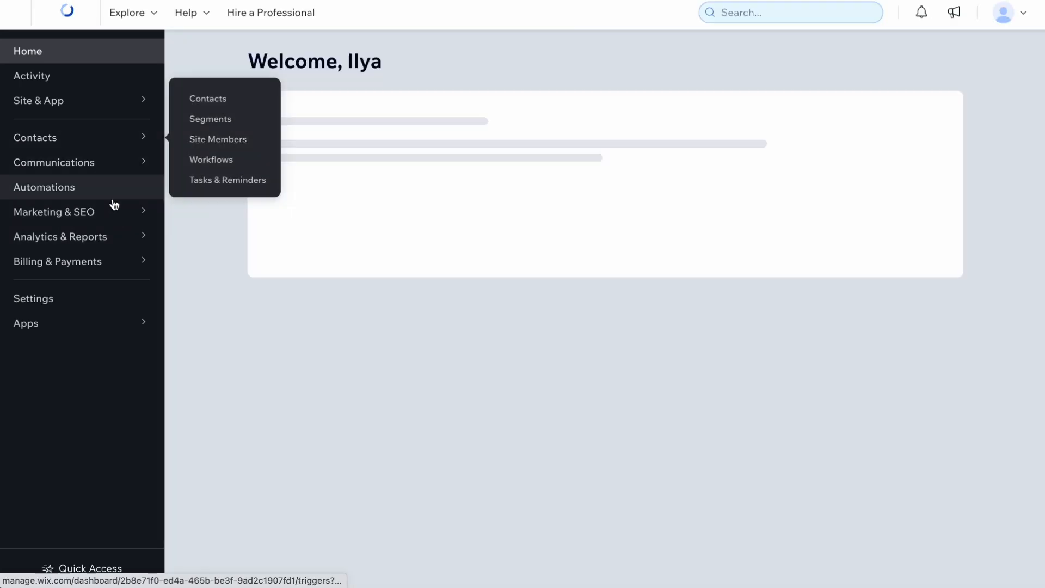
pyautogui.moveTo(93, 296)
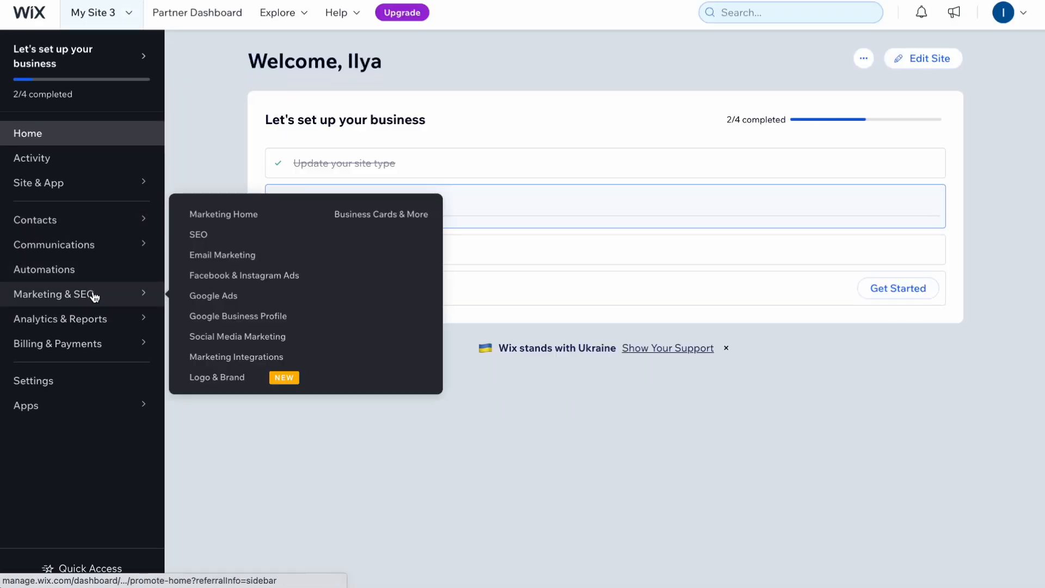
pyautogui.click(199, 235)
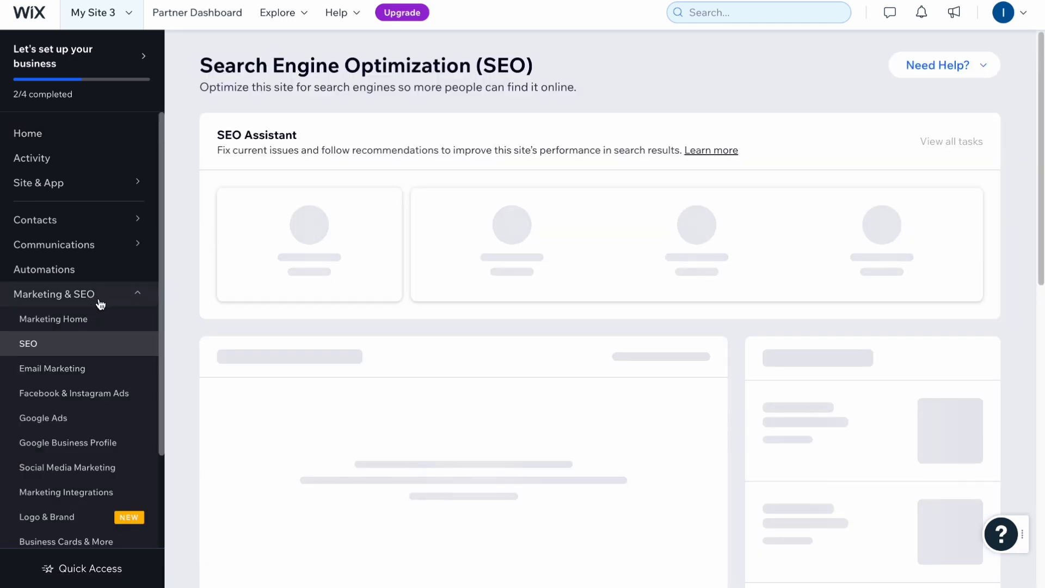
pyautogui.scroll(-2, 83, 308)
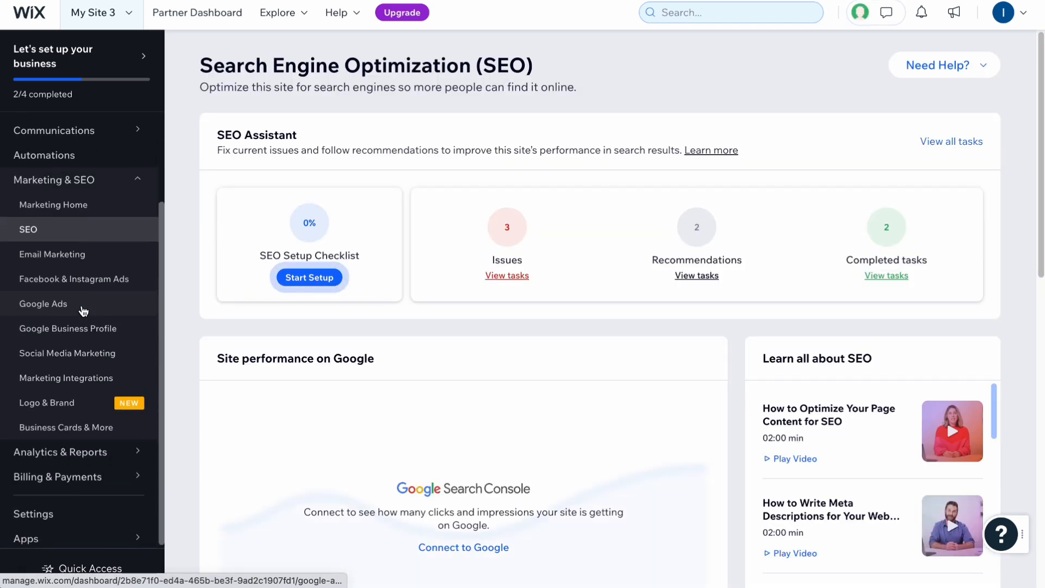
pyautogui.click(95, 453)
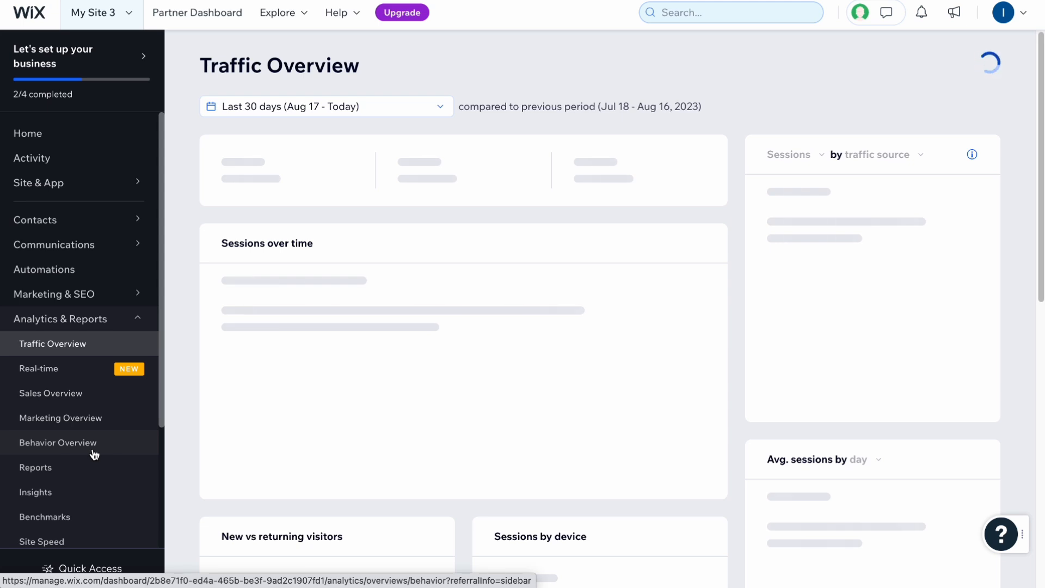
pyautogui.scroll(-2, 345, 327)
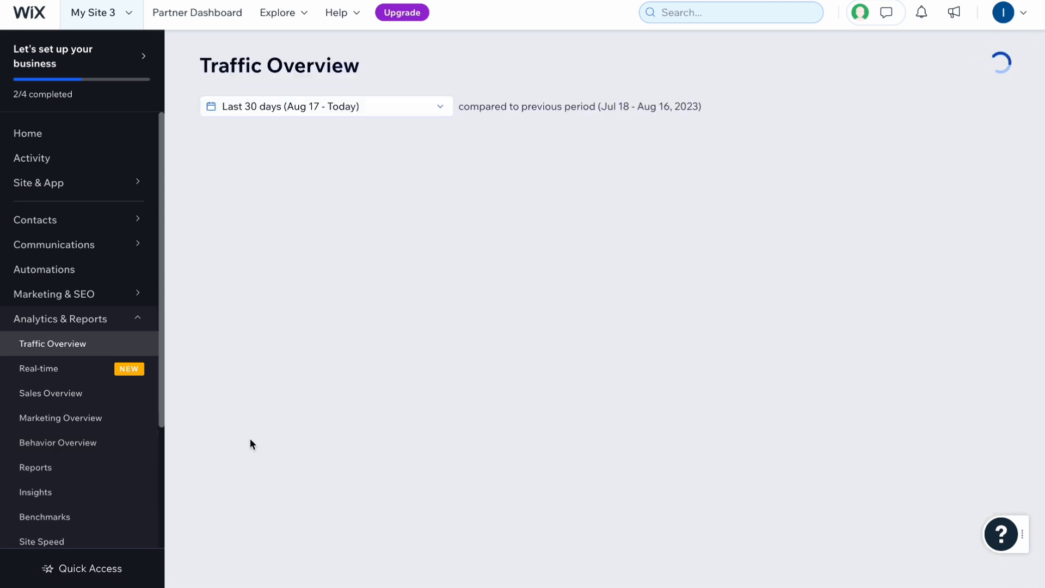